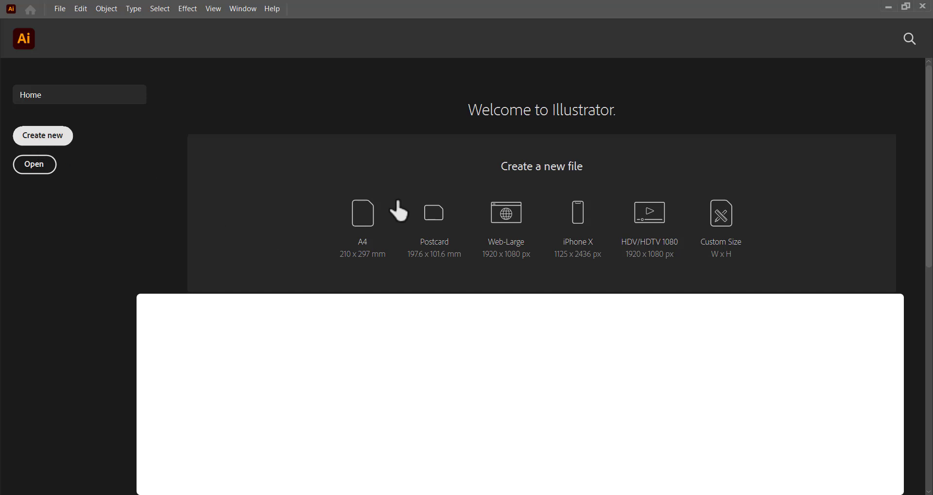
# Step: Create a new document of 2000 x 2000 px with one artboard
pyautogui.click(579, 202)
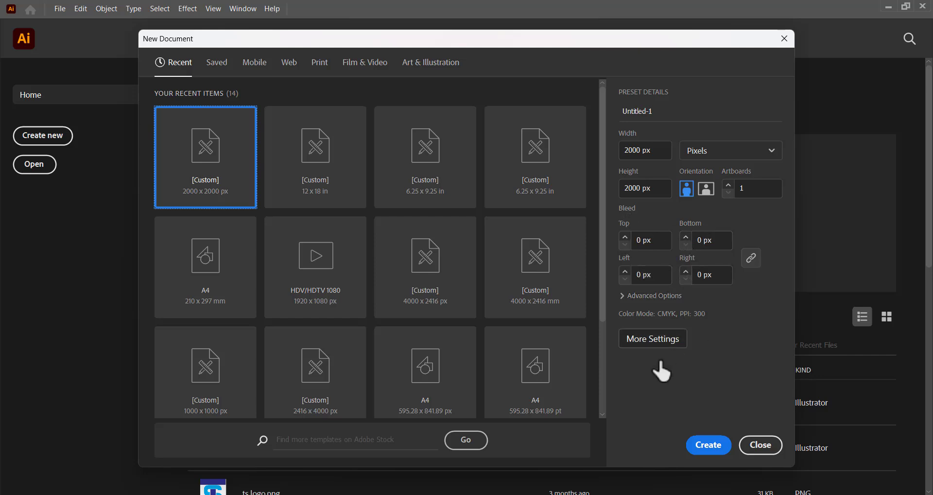
pyautogui.click(711, 451)
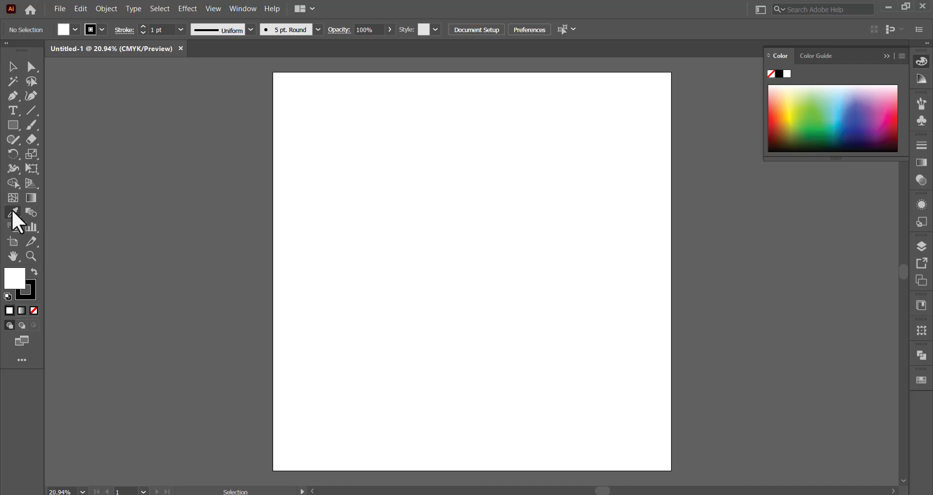
# Step: Draw a rectangle about 268 x 222 px near the lower left corner of the artboard
pyautogui.click(13, 127)
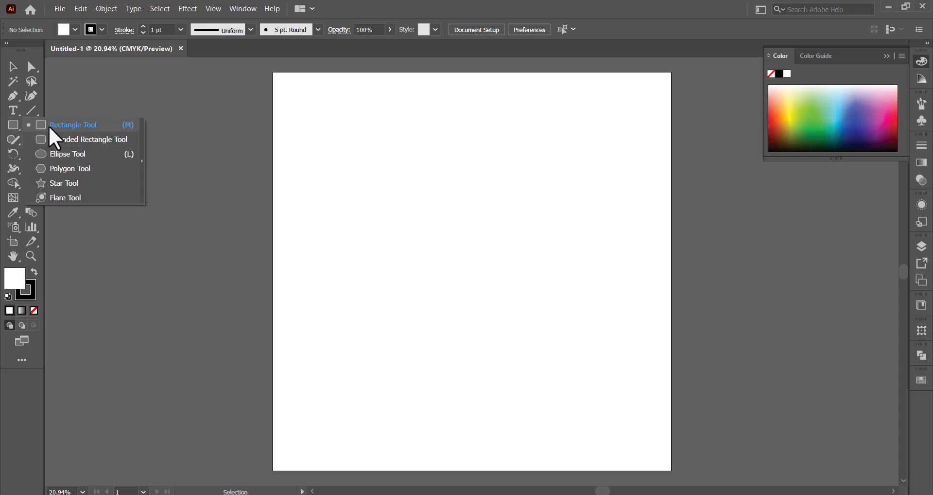
pyautogui.click(49, 126)
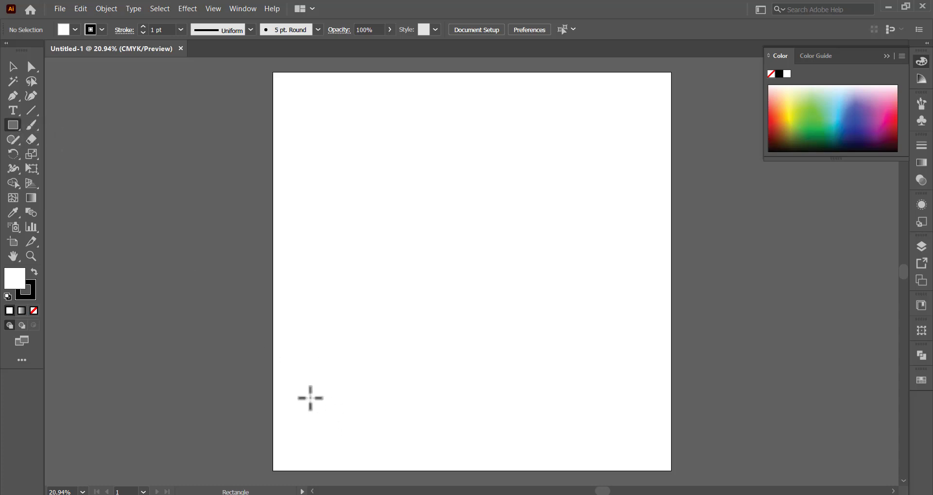
pyautogui.moveTo(310, 394); pyautogui.dragTo(364, 437)
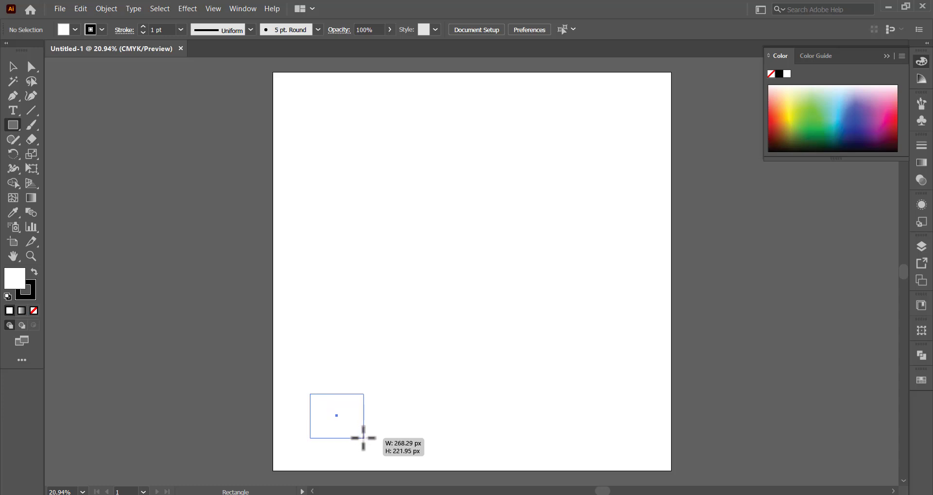
# Step: Duplicate the rectangle across the lower part of the artboard to make a horizontal row of five
pyautogui.click(13, 67)
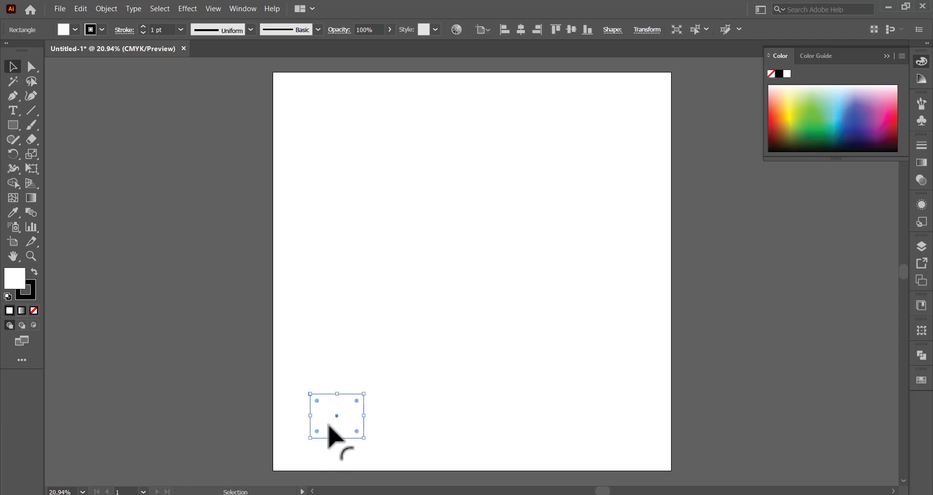
pyautogui.moveTo(339, 418); pyautogui.dragTo(552, 416)
pyautogui.moveTo(553, 416); pyautogui.dragTo(621, 416)
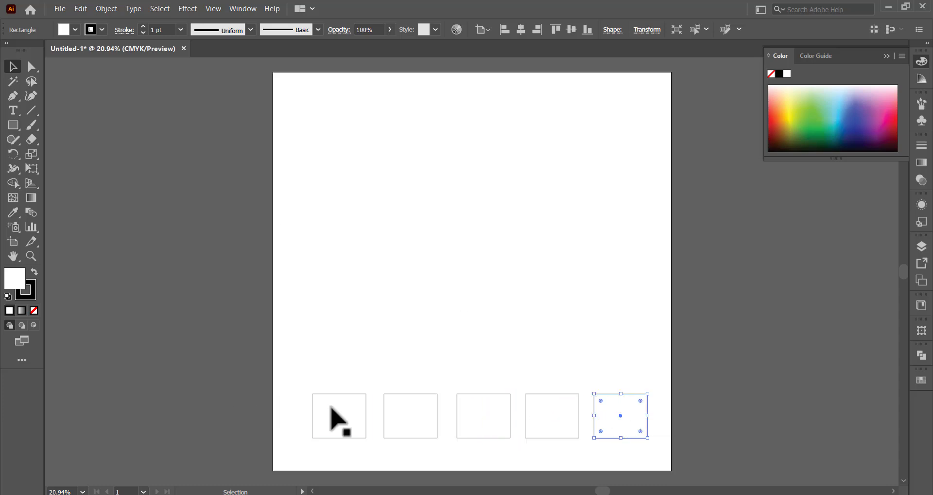
# Step: Fill the five rectangles from left to right with orange-red, blue, magenta, yellow and crimson
pyautogui.click(335, 417)
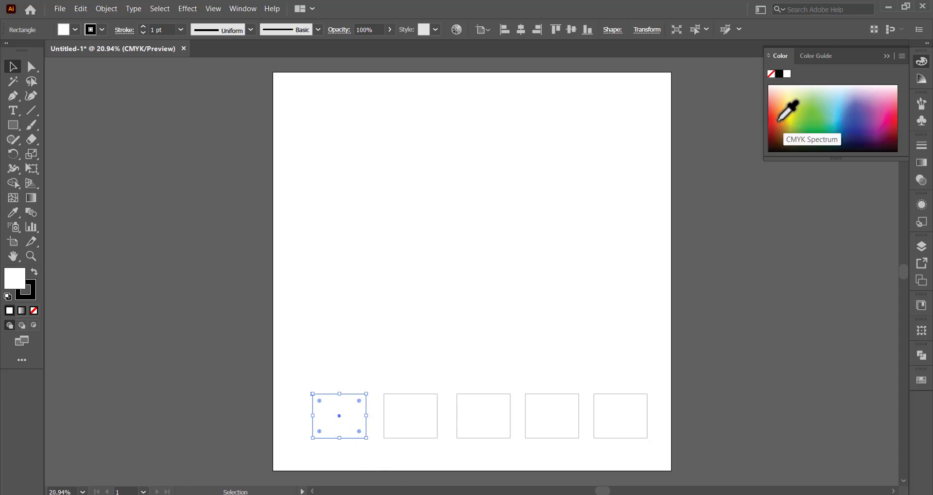
pyautogui.click(773, 121)
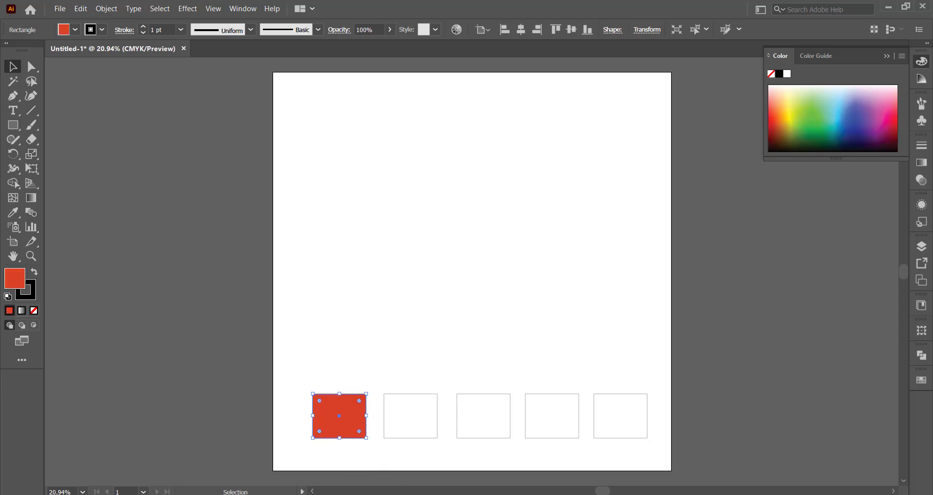
pyautogui.click(392, 430)
pyautogui.click(847, 127)
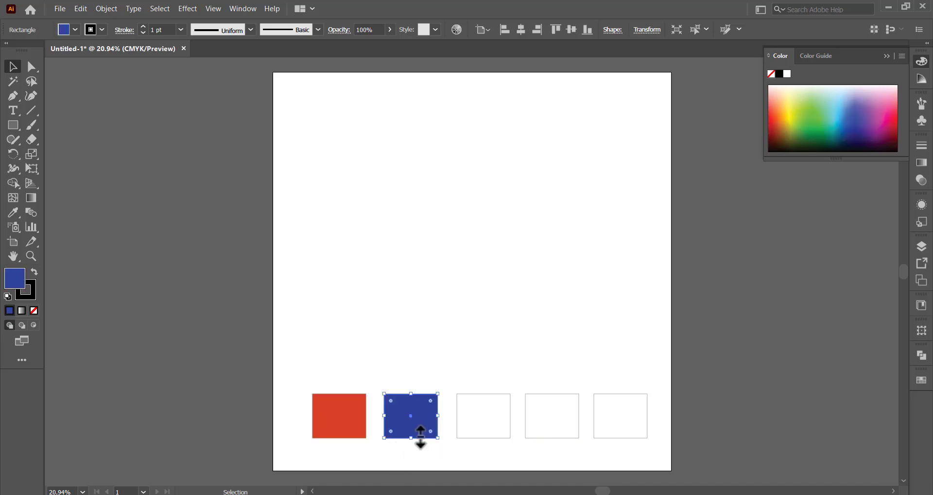
pyautogui.click(475, 429)
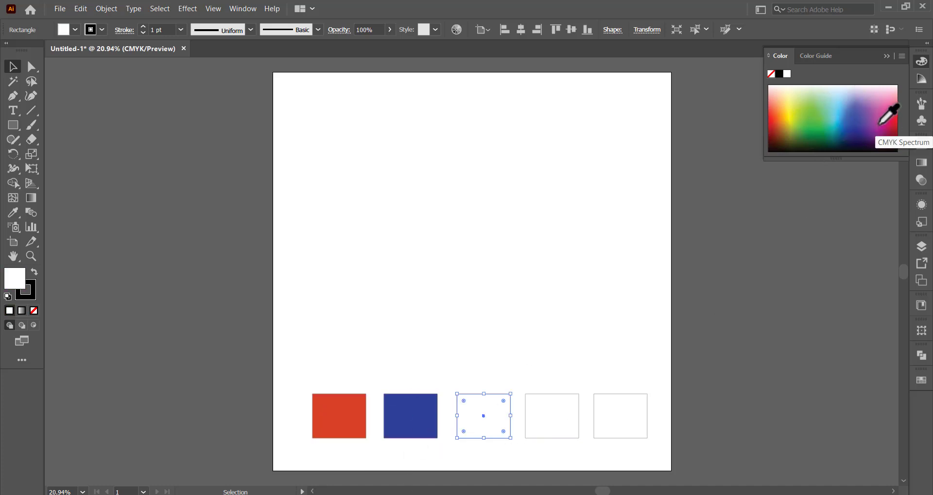
pyautogui.click(883, 116)
pyautogui.click(543, 431)
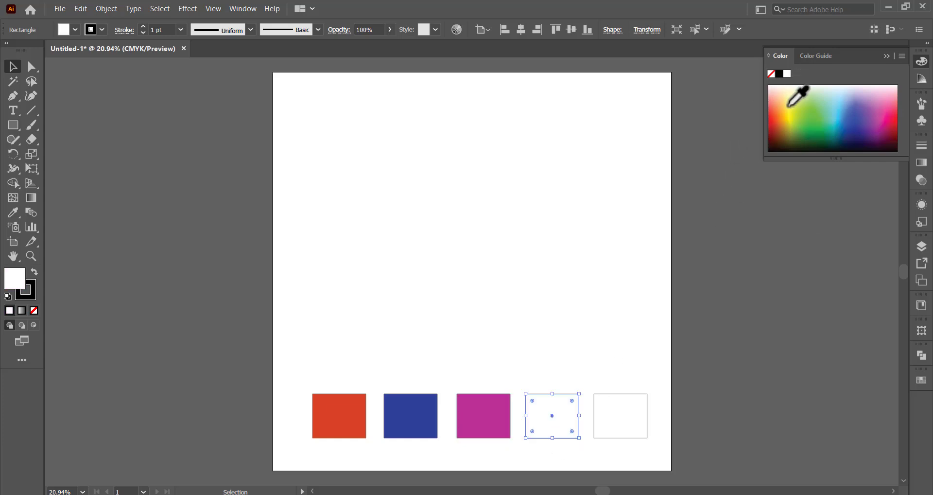
pyautogui.click(788, 108)
pyautogui.click(614, 434)
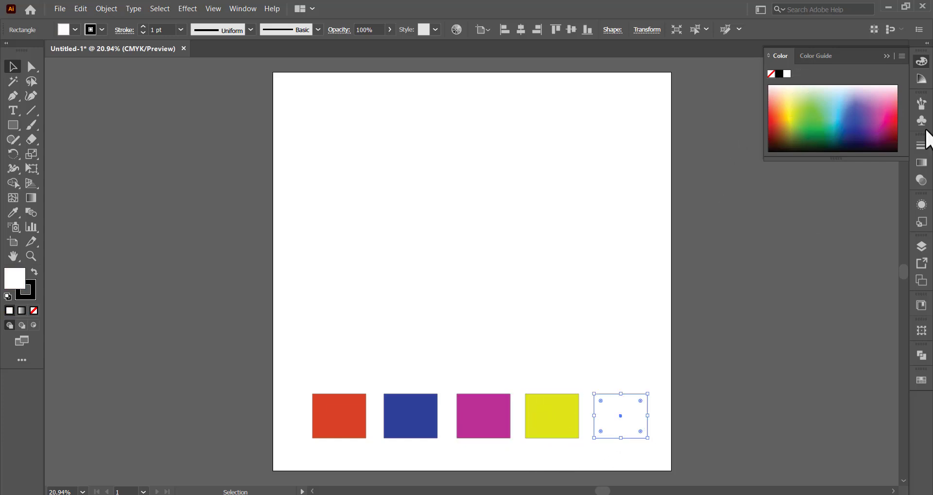
pyautogui.click(895, 130)
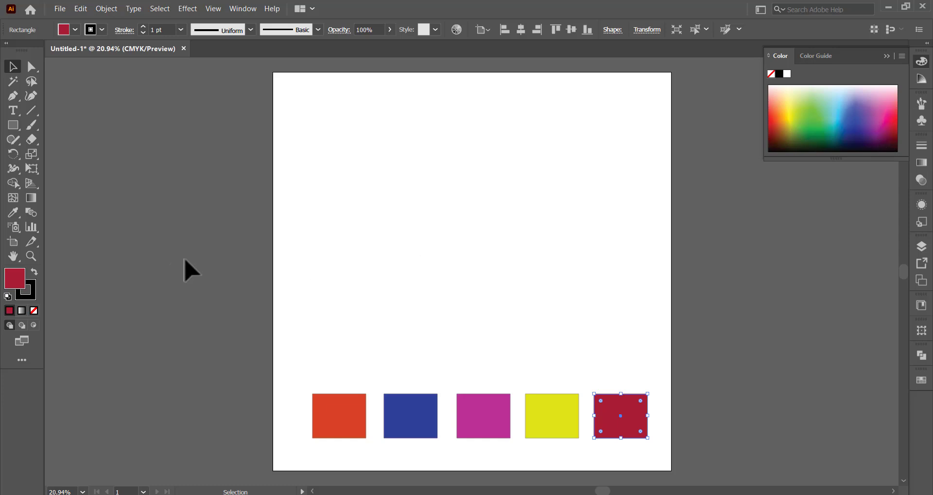
pyautogui.click(91, 195)
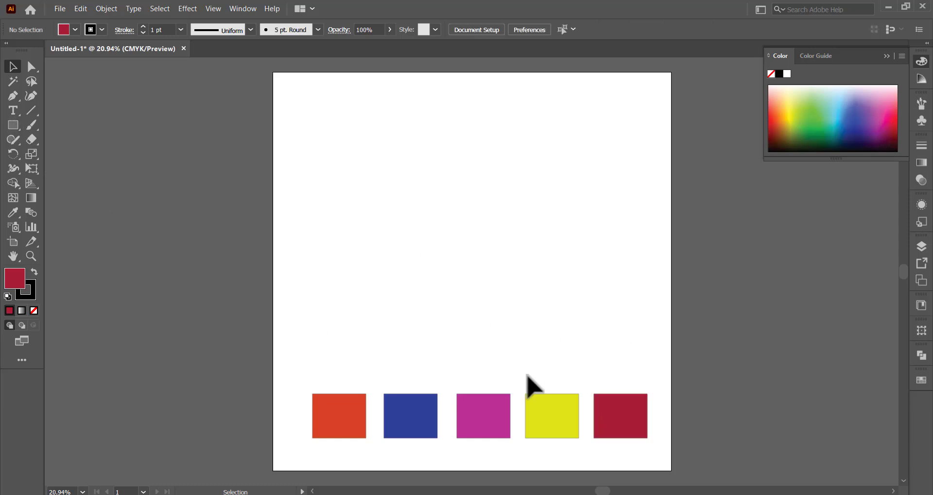
# Step: Draw a single tilted crimson hexagon in the upper middle of the artboard with the Polygon tool
pyautogui.click(10, 123)
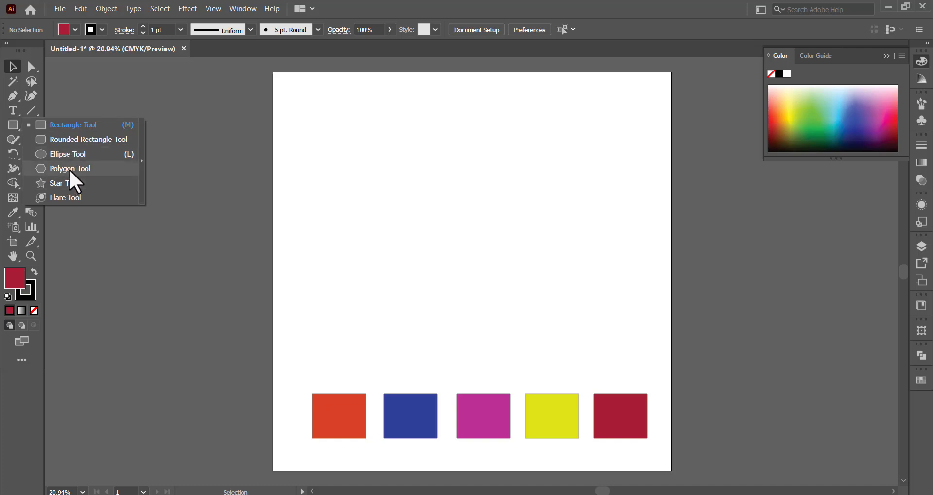
pyautogui.click(69, 170)
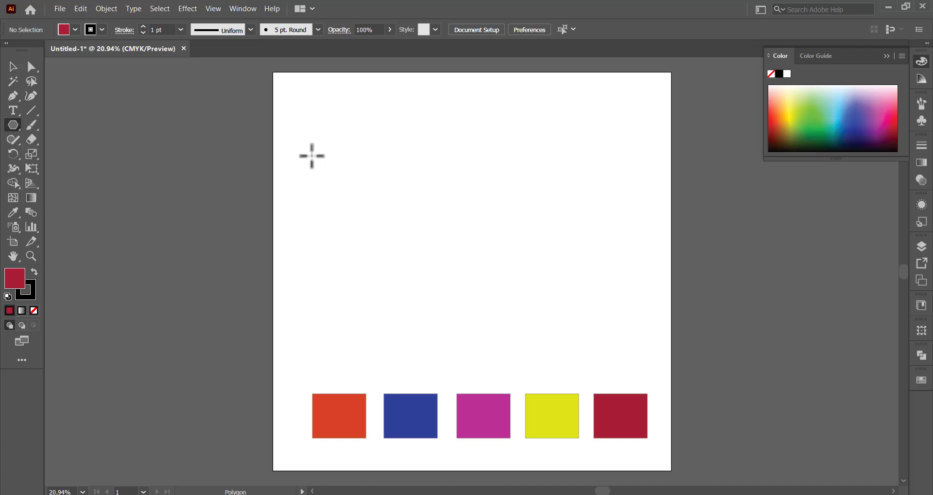
pyautogui.moveTo(300, 119); pyautogui.dragTo(369, 192)
pyautogui.moveTo(340, 143)
pyautogui.mouseDown()
pyautogui.moveTo(402, 102)
pyautogui.moveTo(403, 161)
pyautogui.moveTo(507, 180)
pyautogui.moveTo(483, 205)
pyautogui.mouseUp()
pyautogui.click(13, 66)
pyautogui.click(361, 141)
pyautogui.press('Delete')
# Step: Remove the hexagon's fill by setting it to None
pyautogui.click(76, 29)
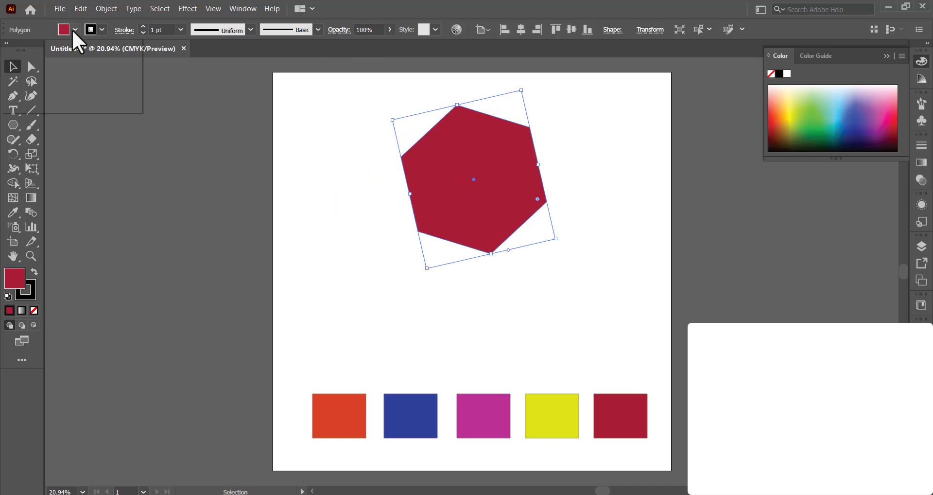
pyautogui.click(7, 50)
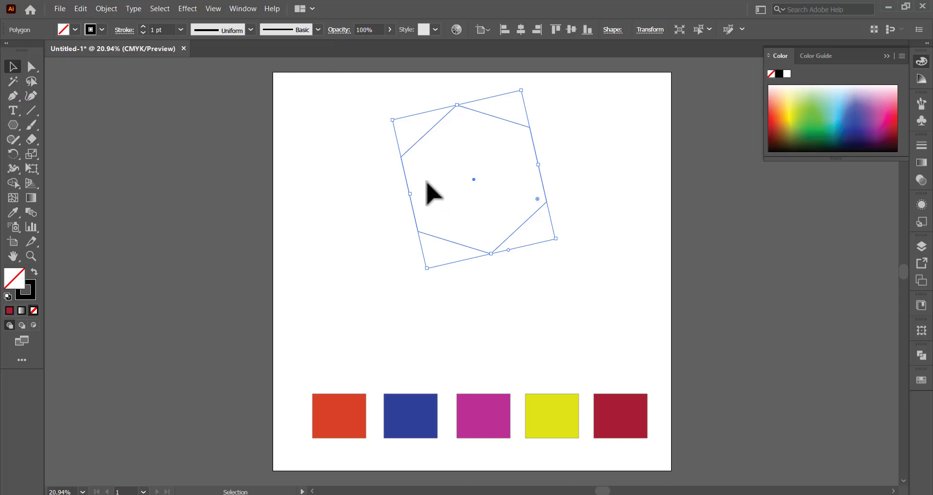
pyautogui.moveTo(272, 136); pyautogui.dragTo(573, 247)
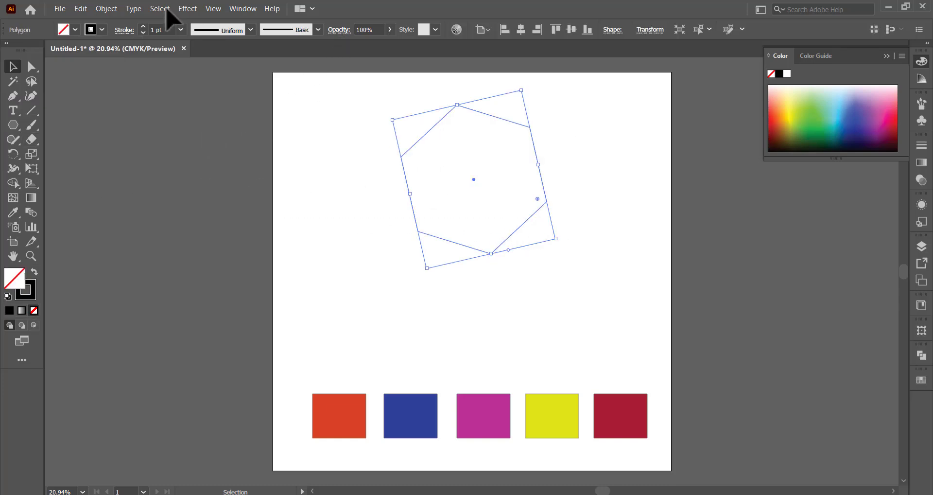
# Step: Try yellow, dark blue and tan swatches as the hexagon's fill, and set the fill back to None
pyautogui.click(75, 29)
pyautogui.click(51, 50)
pyautogui.click(76, 50)
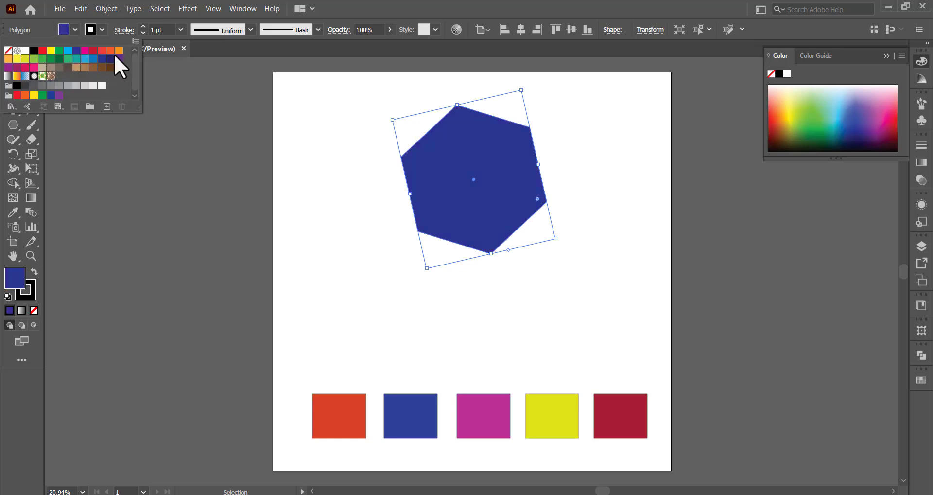
pyautogui.click(77, 67)
pyautogui.click(8, 50)
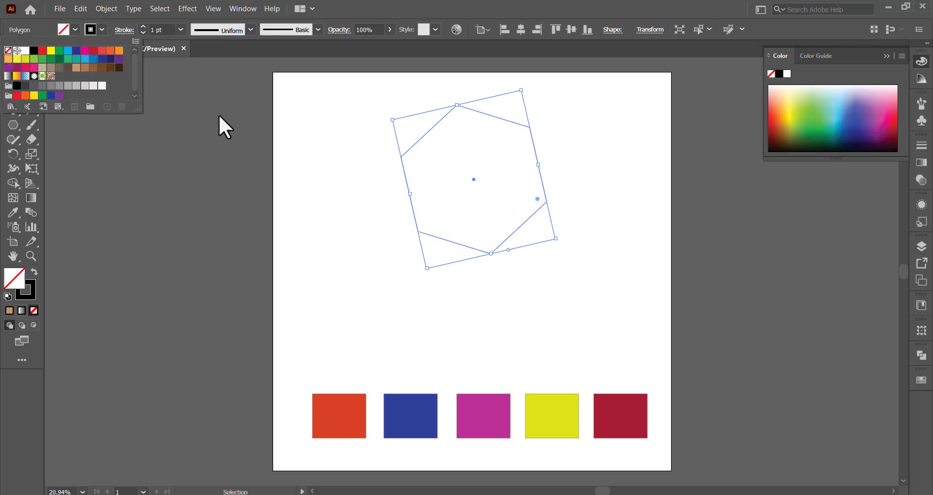
pyautogui.click(274, 118)
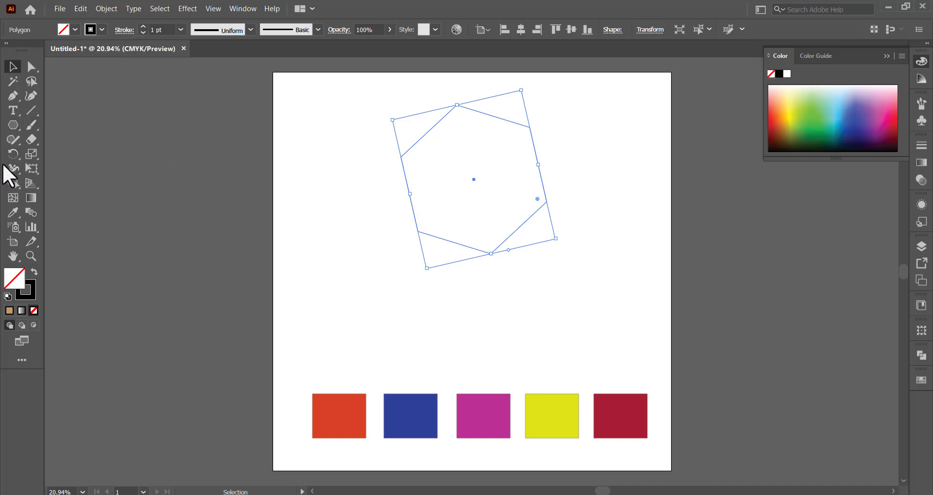
# Step: Use the Eyedropper to give the selected hexagon each rectangle's colour in turn, from orange-red through blue, magenta and yellow to crimson
pyautogui.click(12, 209)
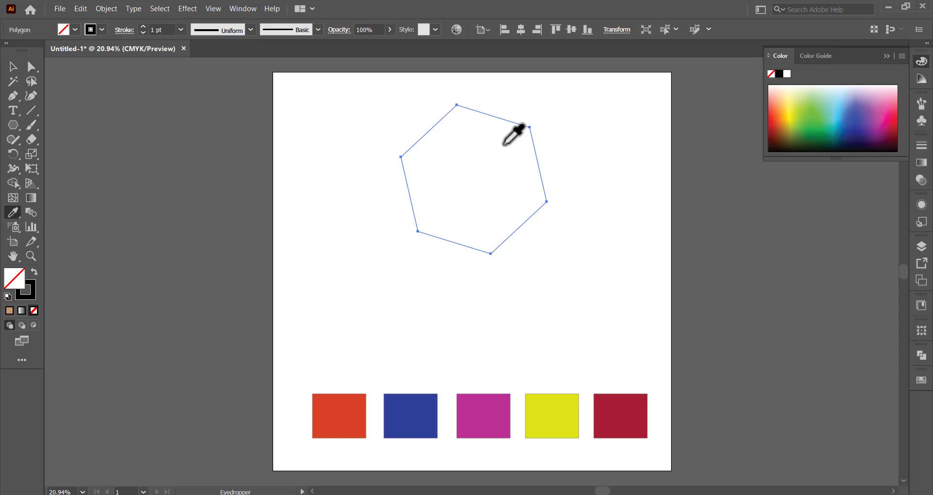
pyautogui.click(340, 416)
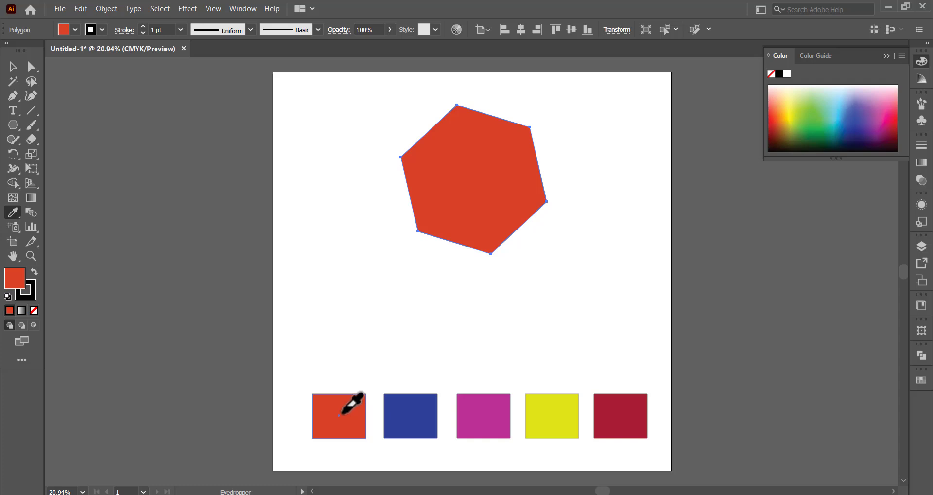
pyautogui.click(410, 414)
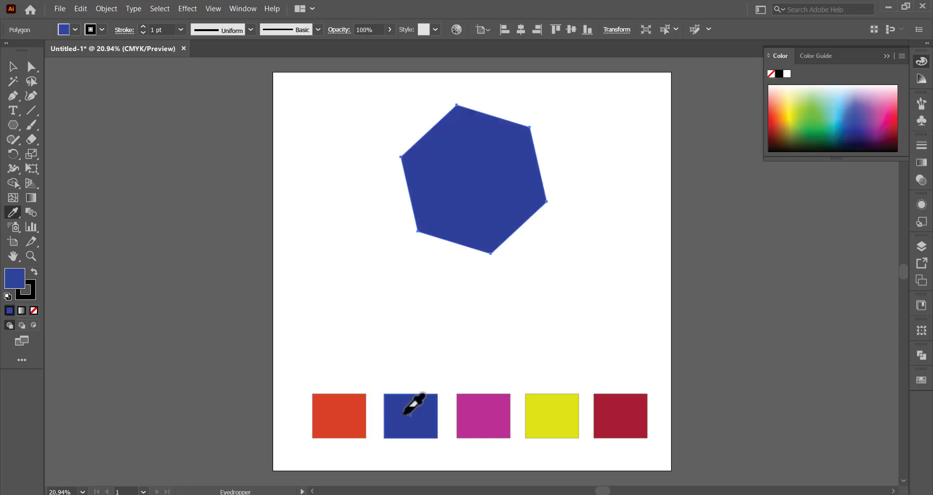
pyautogui.click(483, 416)
pyautogui.click(553, 407)
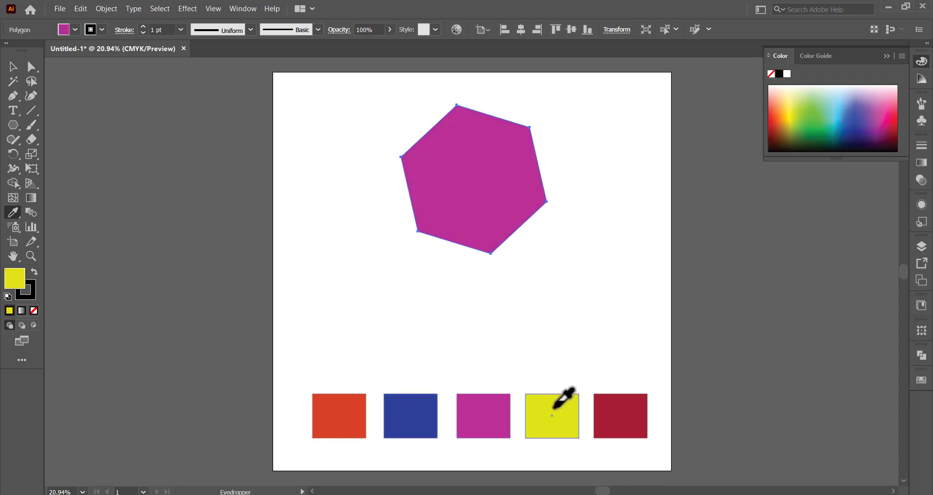
pyautogui.click(621, 414)
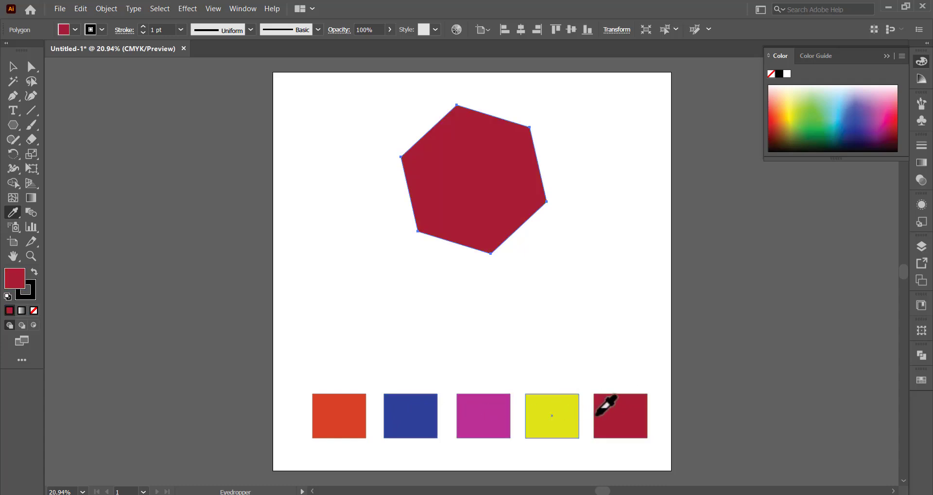
# Step: Sample the rectangles in reverse onto the hexagon, from yellow through magenta and blue to orange-red
pyautogui.click(558, 410)
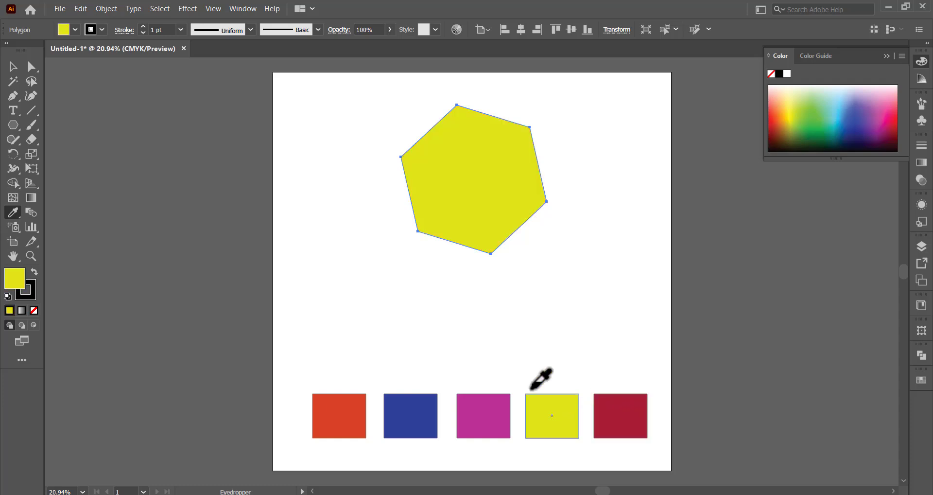
pyautogui.click(485, 413)
pyautogui.click(410, 413)
pyautogui.click(358, 414)
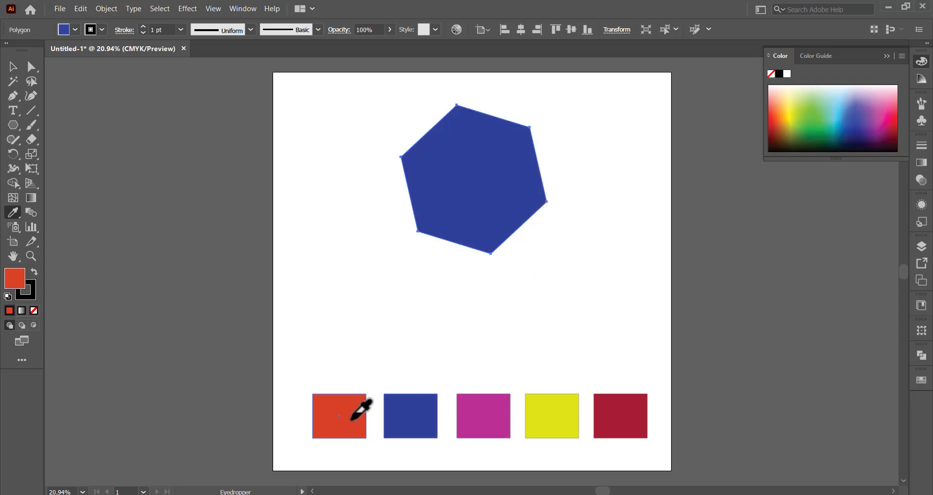
# Step: Sample the blue, magenta, yellow and crimson rectangles one after another onto the hexagon
pyautogui.click(413, 412)
pyautogui.click(488, 411)
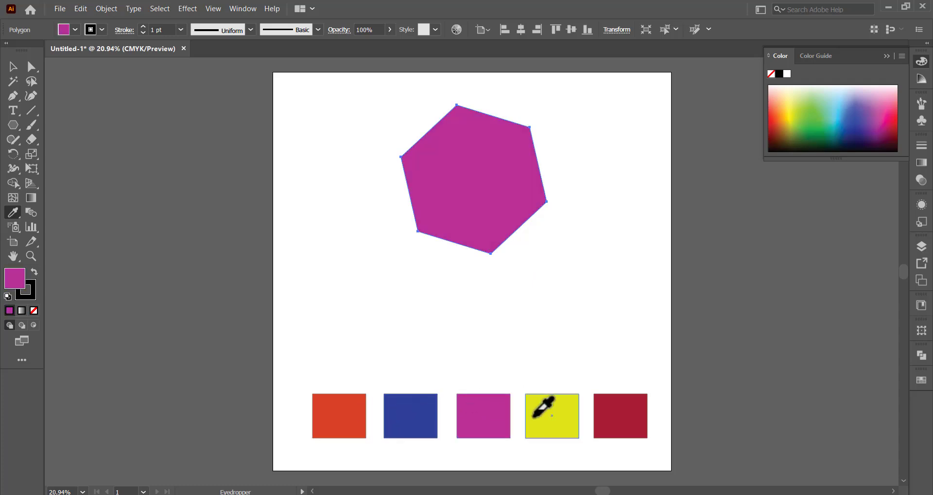
pyautogui.click(551, 415)
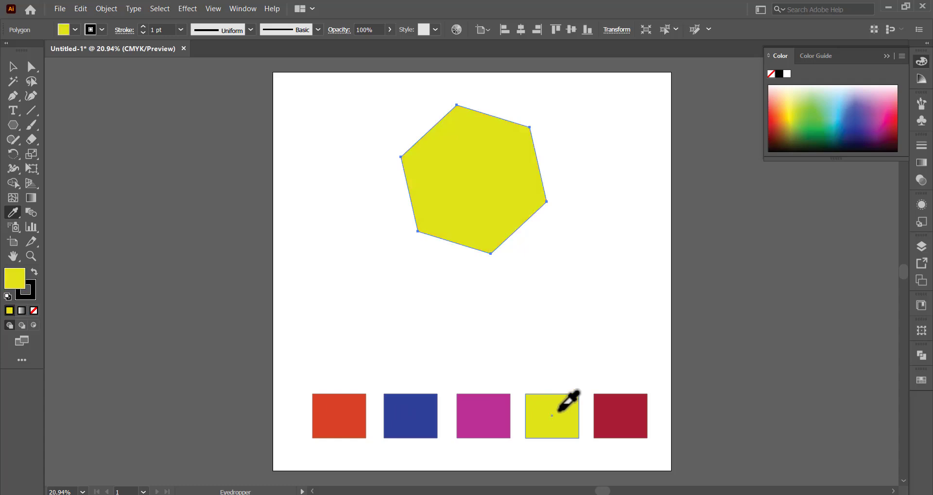
pyautogui.click(631, 410)
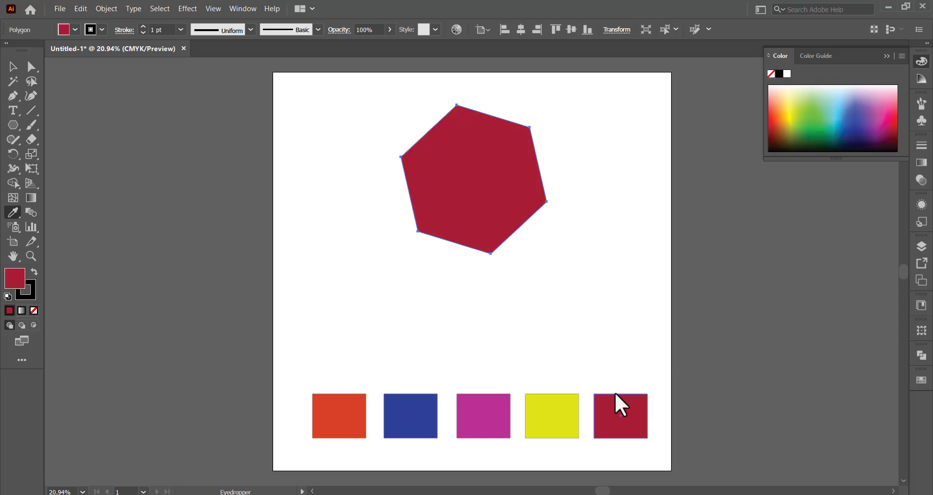
# Step: Sample the yellow, magenta and blue rectangles onto the hexagon, ending with the orange-red one as its fill
pyautogui.click(558, 419)
pyautogui.click(468, 423)
pyautogui.click(416, 424)
pyautogui.click(358, 425)
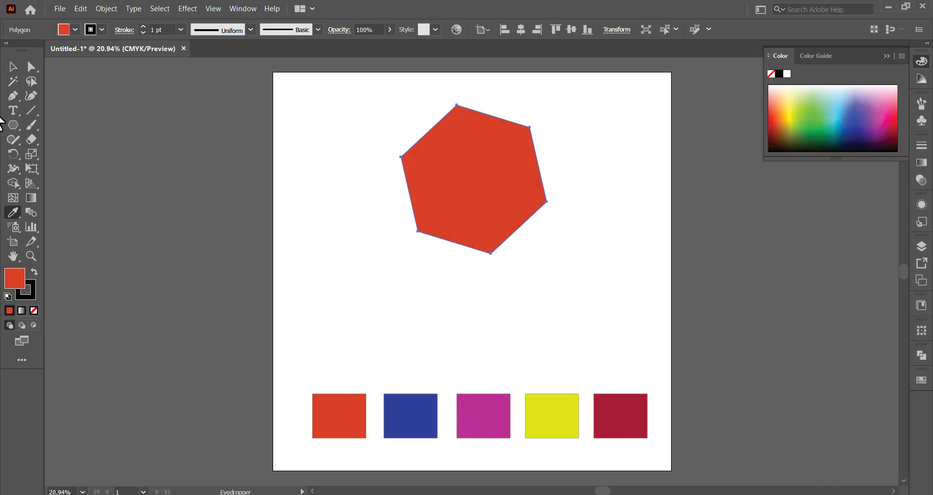
# Step: Review the Eyedropper's pick-up and apply options, accept them, and move the hexagon off the artboard onto the pasteboard
pyautogui.doubleClick(10, 213)
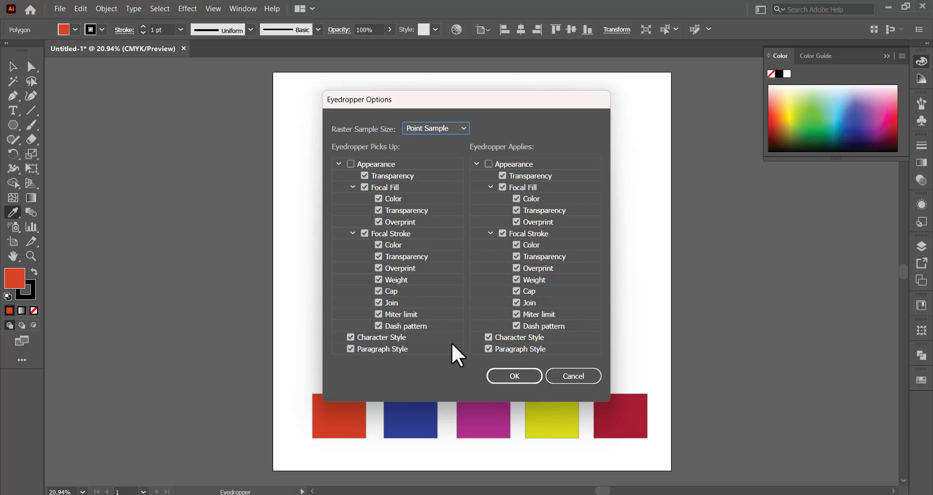
pyautogui.click(515, 376)
pyautogui.press('v')
pyautogui.moveTo(464, 170); pyautogui.dragTo(152, 184)
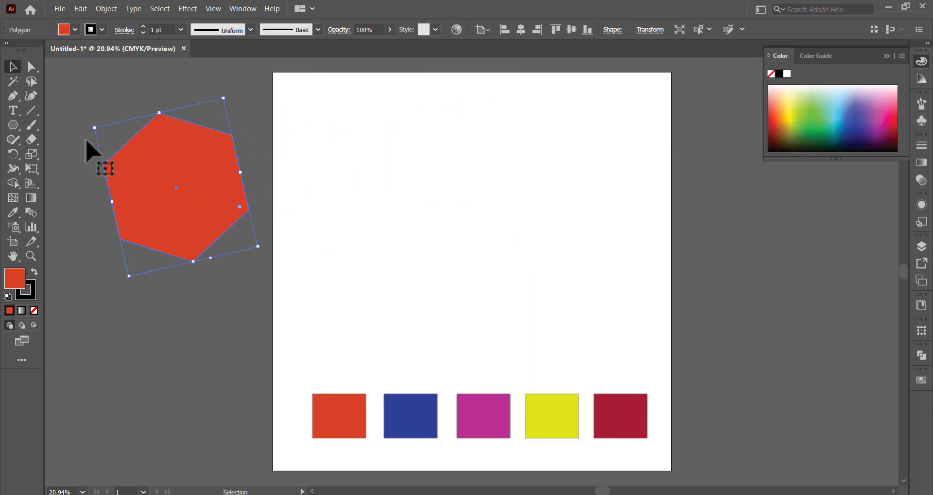
# Step: Add "Lorem ipsum" placeholder text to the artboard, scale it to about 225 pt and place it above the rectangles
pyautogui.click(10, 113)
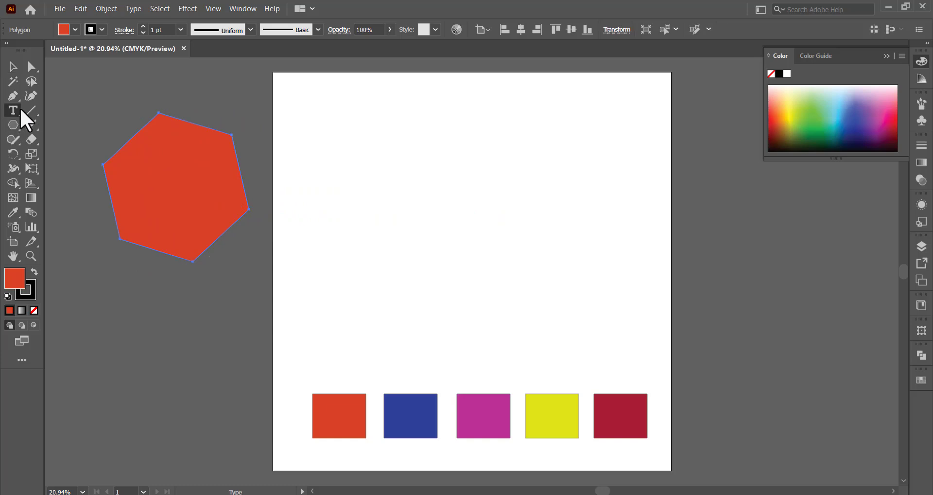
pyautogui.click(349, 118)
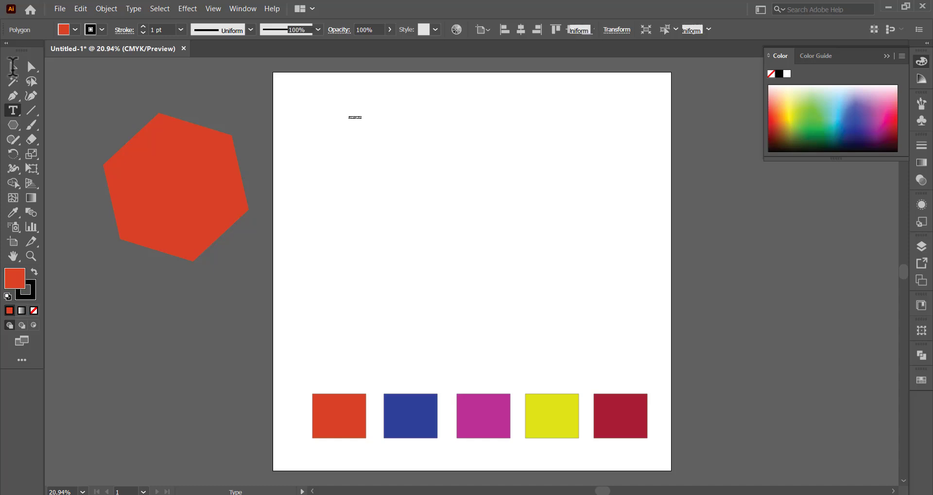
pyautogui.click(12, 67)
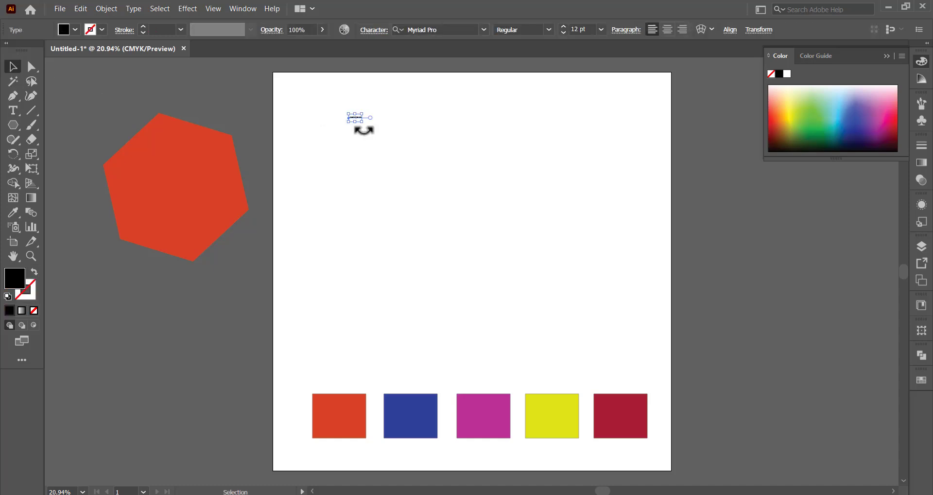
pyautogui.moveTo(363, 123); pyautogui.dragTo(622, 263)
pyautogui.moveTo(477, 164); pyautogui.dragTo(481, 193)
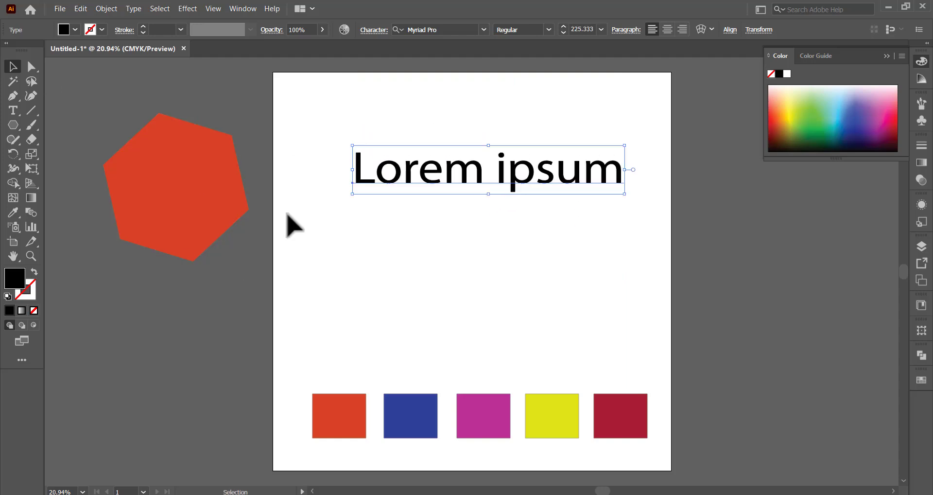
# Step: Use the Eyedropper to apply the rectangles' colours to the text in turn, from orange-red through to crimson
pyautogui.click(17, 214)
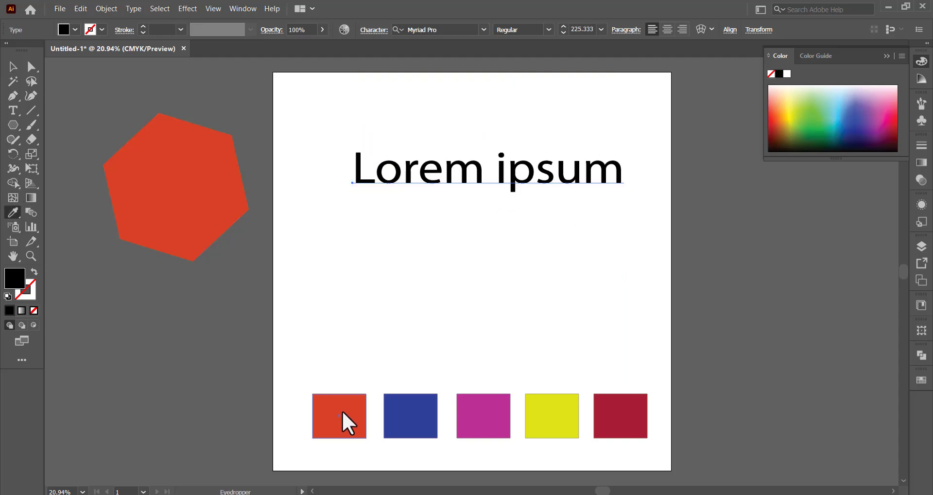
pyautogui.click(342, 410)
pyautogui.click(421, 412)
pyautogui.click(481, 409)
pyautogui.click(619, 403)
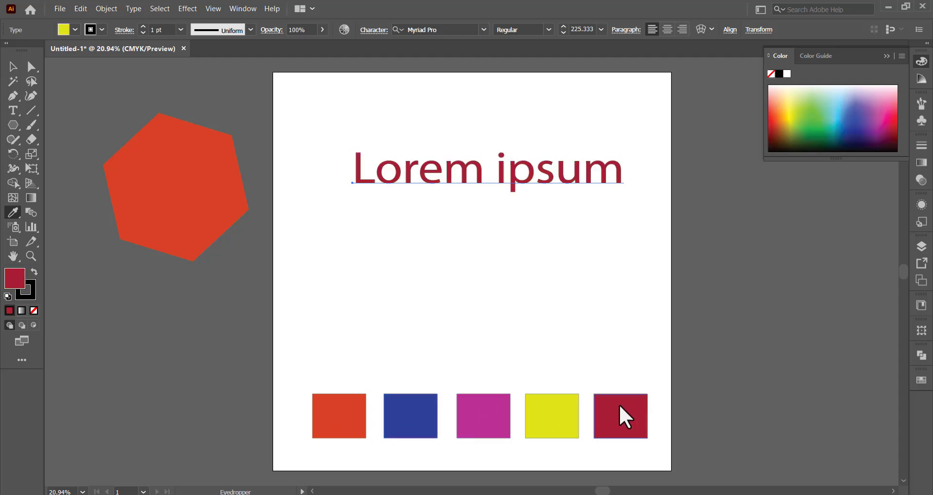
# Step: Enlarge the text to about 452 pt and move it off the artboard onto the pasteboard opposite the hexagon
pyautogui.click(11, 67)
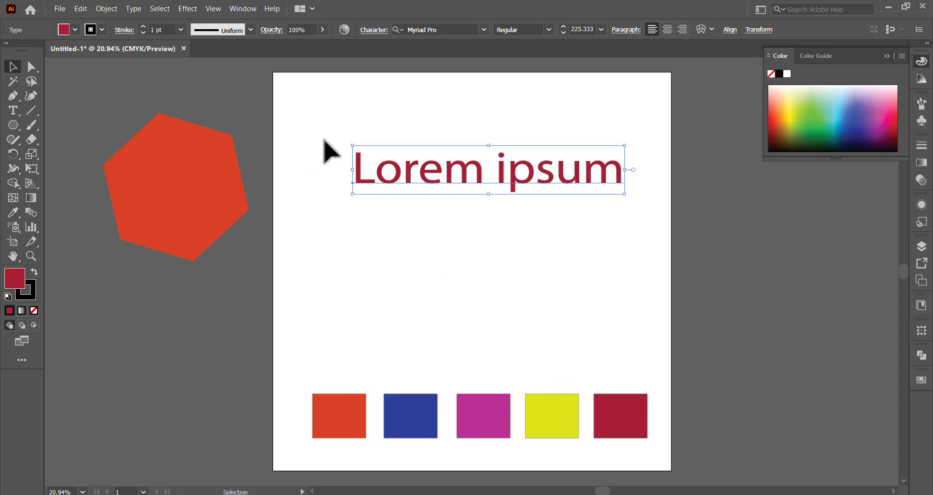
pyautogui.moveTo(351, 141); pyautogui.dragTo(270, 97)
pyautogui.moveTo(448, 183); pyautogui.dragTo(841, 256)
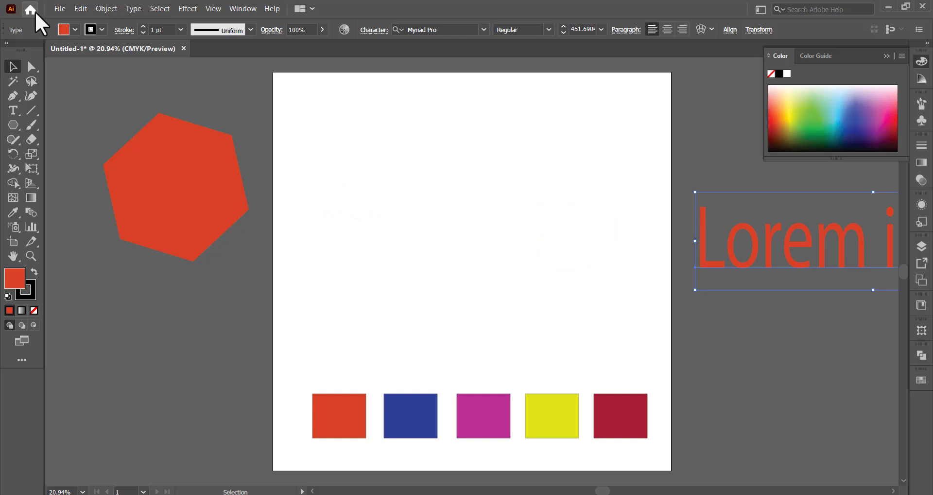
# Step: Open the image colorful-2468874_1280 from the Desktop as a new document
pyautogui.click(59, 9)
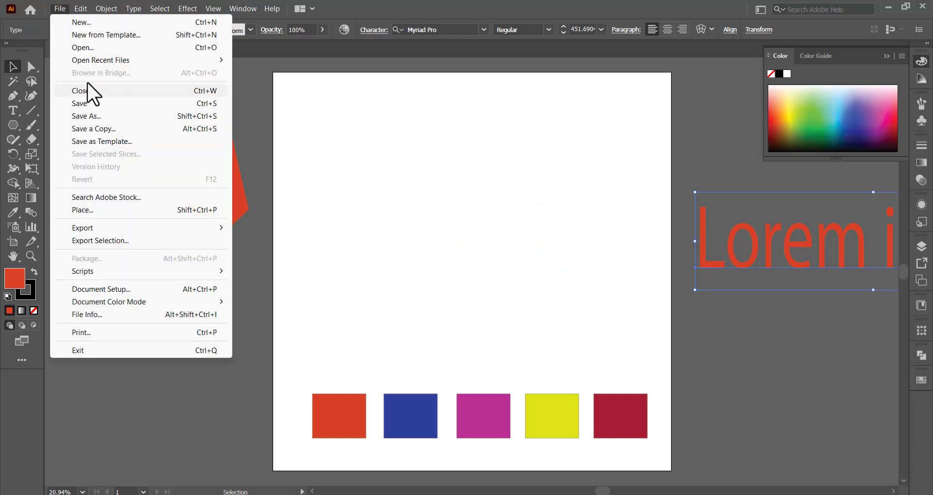
pyautogui.click(86, 48)
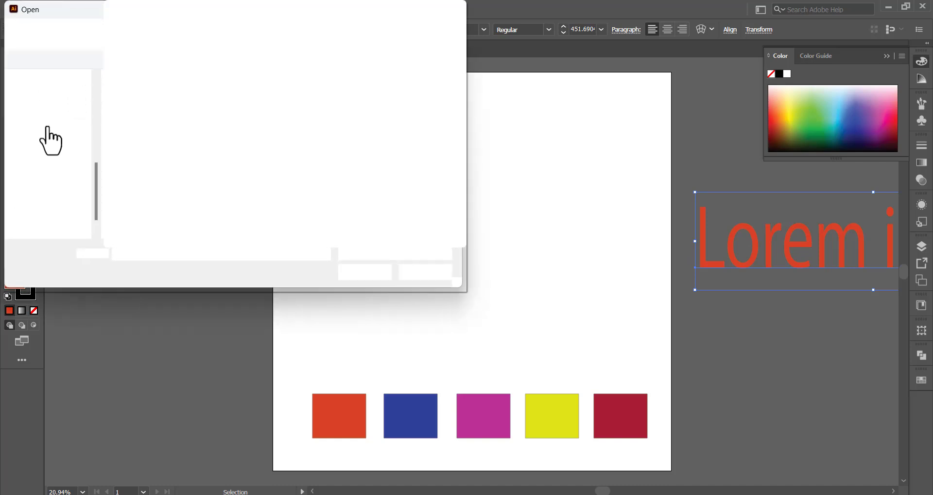
pyautogui.scroll(5, 53, 146)
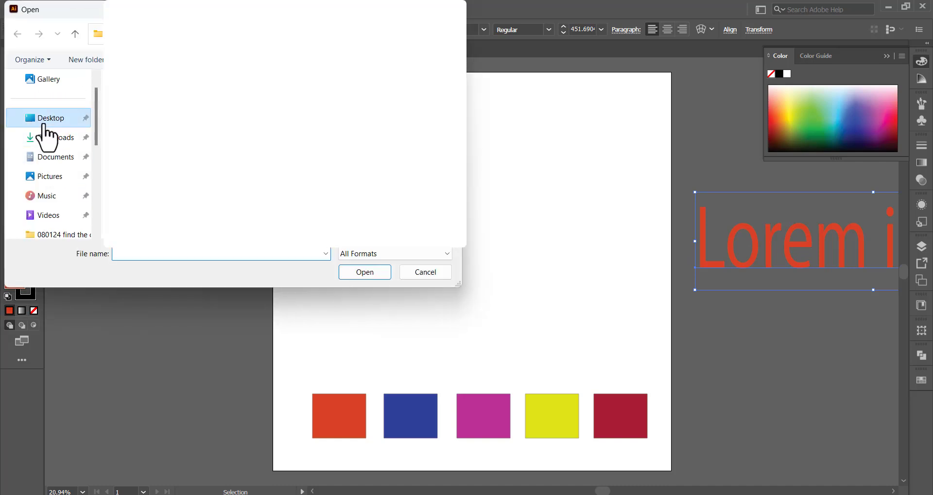
pyautogui.click(67, 122)
pyautogui.click(219, 146)
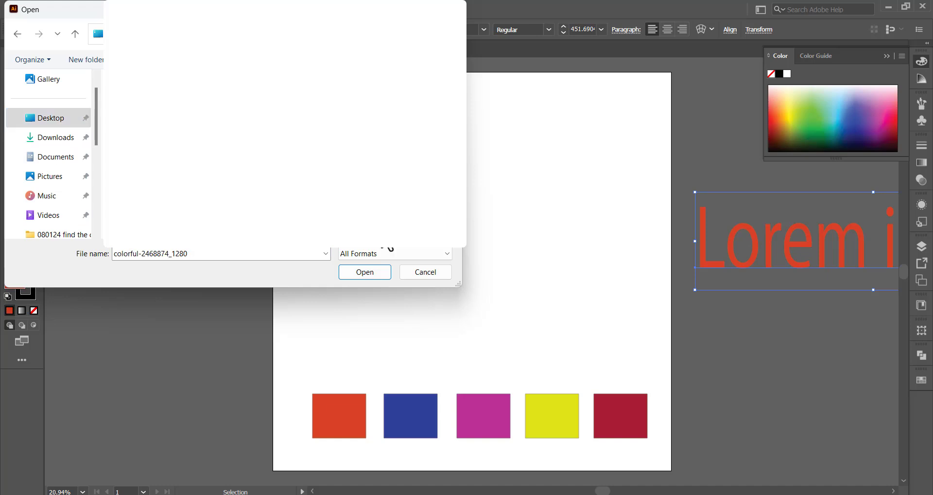
pyautogui.click(376, 278)
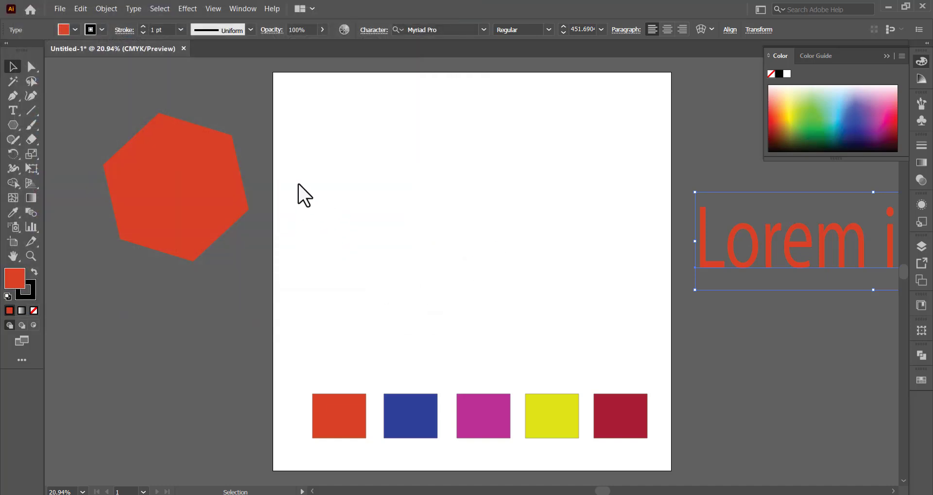
pyautogui.click(347, 185)
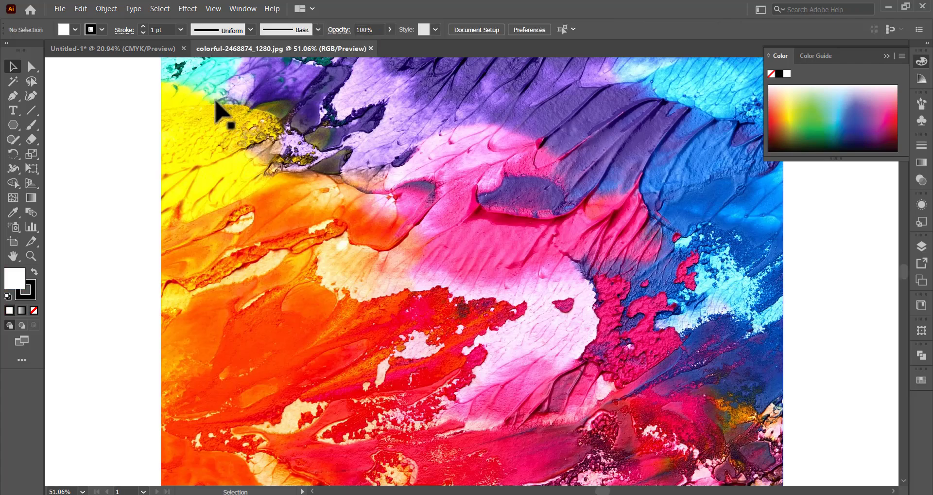
# Step: Enlarge the paint image to nearly the artboard's width and position it in the upper part of the artboard
pyautogui.scroll(-4, 218, 103)
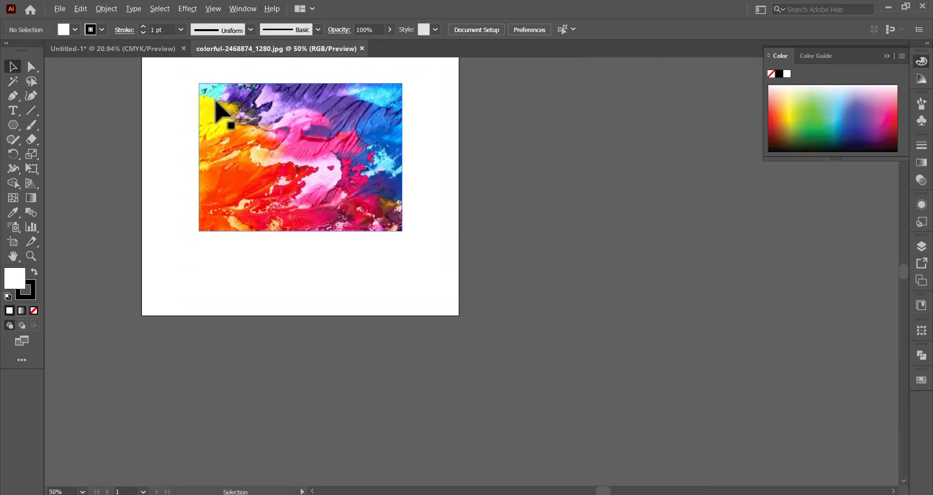
pyautogui.click(275, 141)
pyautogui.moveTo(416, 234); pyautogui.dragTo(443, 246)
pyautogui.scroll(3, 302, 216)
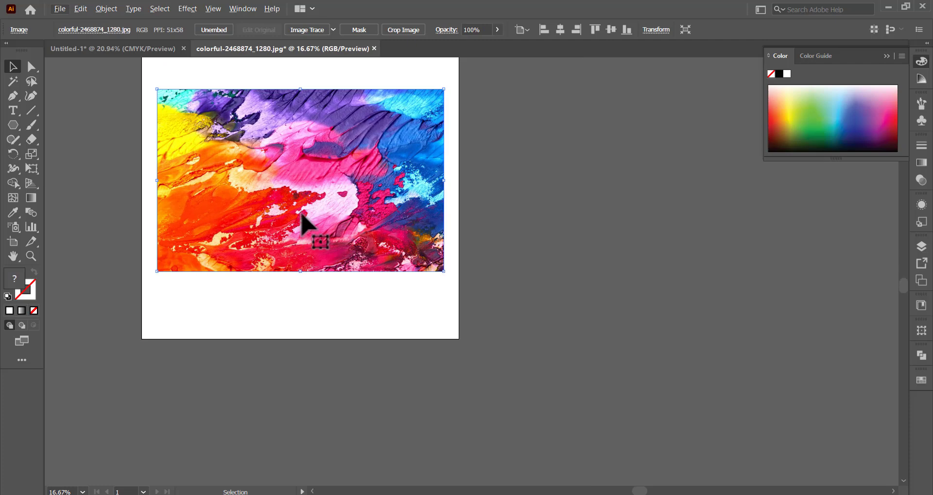
pyautogui.moveTo(306, 222); pyautogui.dragTo(300, 160)
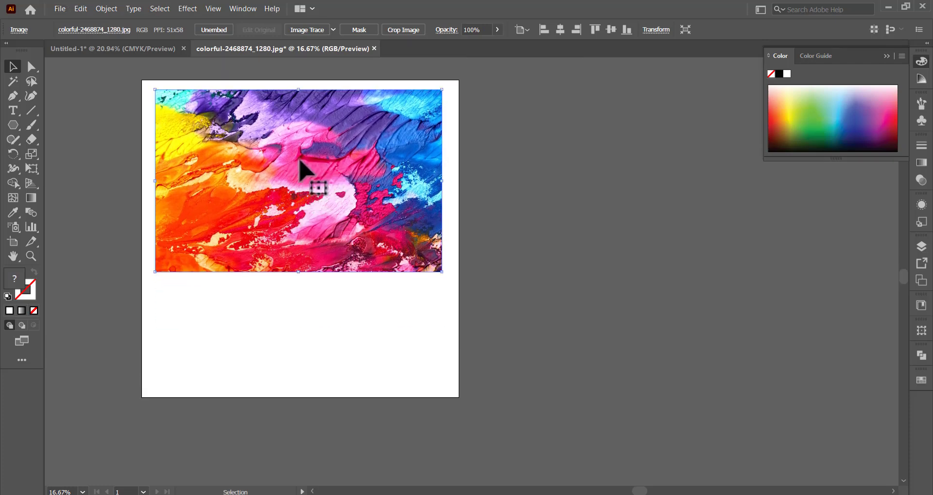
# Step: Draw a white circle with the Ellipse tool and duplicate it into a row of four below the image
pyautogui.click(13, 125)
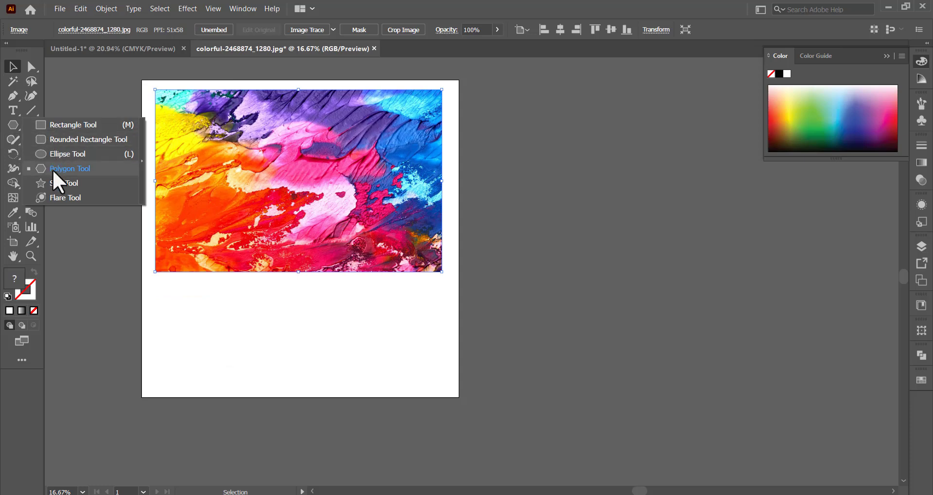
pyautogui.click(62, 154)
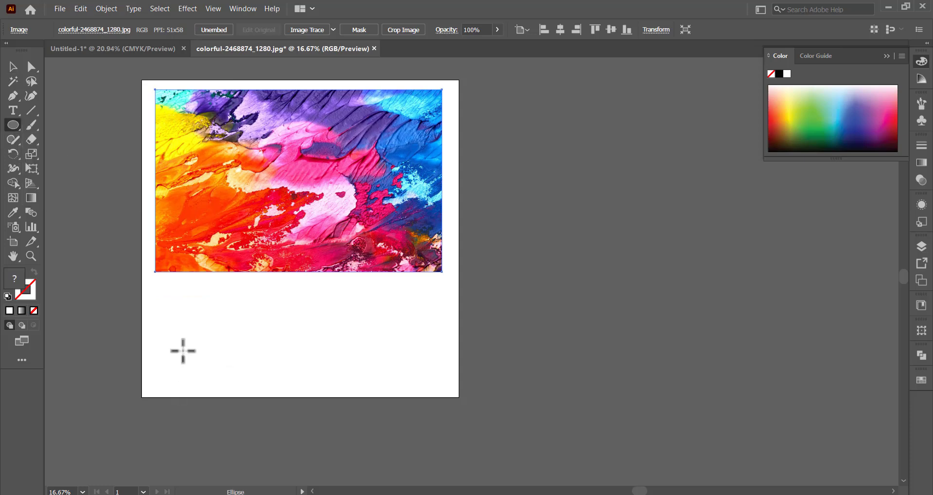
pyautogui.moveTo(170, 325); pyautogui.dragTo(204, 350)
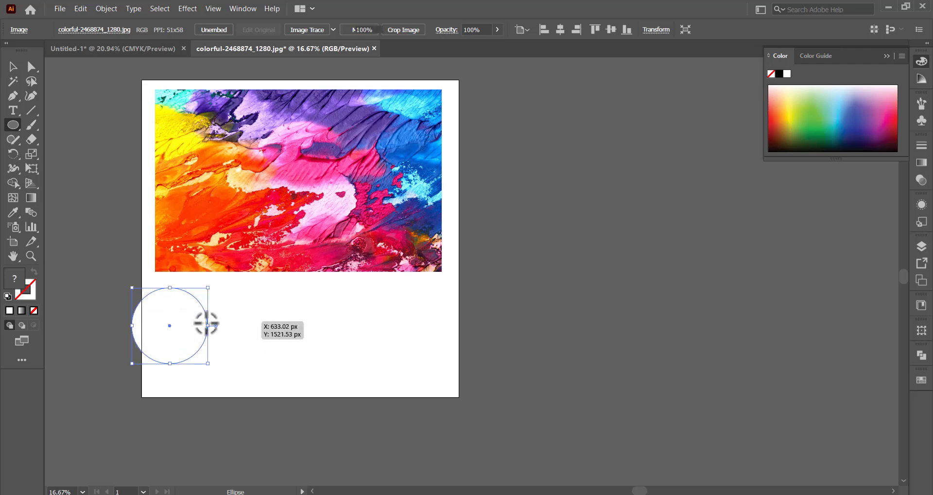
pyautogui.click(12, 67)
pyautogui.moveTo(177, 333); pyautogui.dragTo(455, 348)
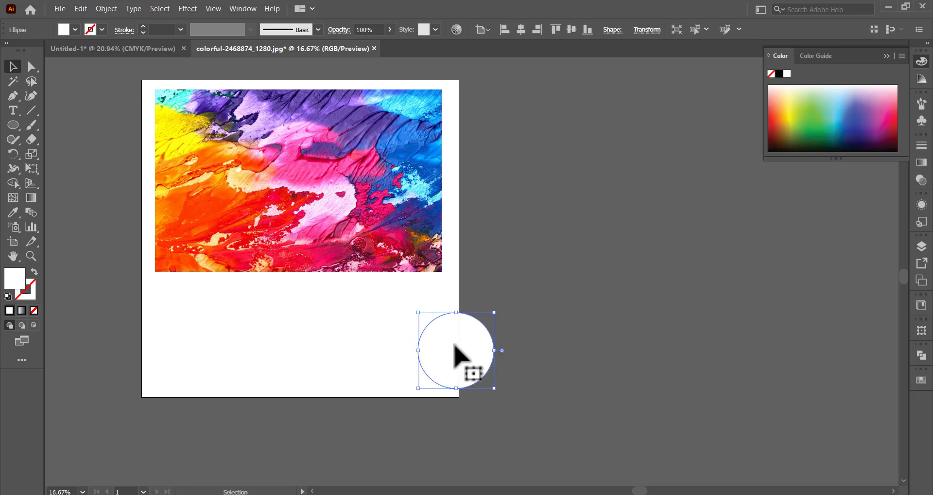
# Step: Fill the rightmost circle with orange and the second circle from the left with pink, both sampled from the image with the Eyedropper
pyautogui.click(13, 213)
pyautogui.click(222, 200)
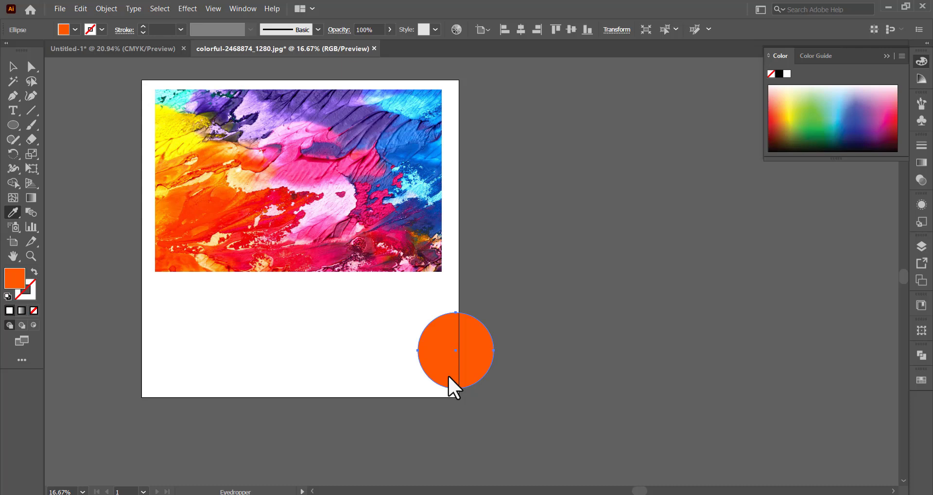
pyautogui.click(12, 68)
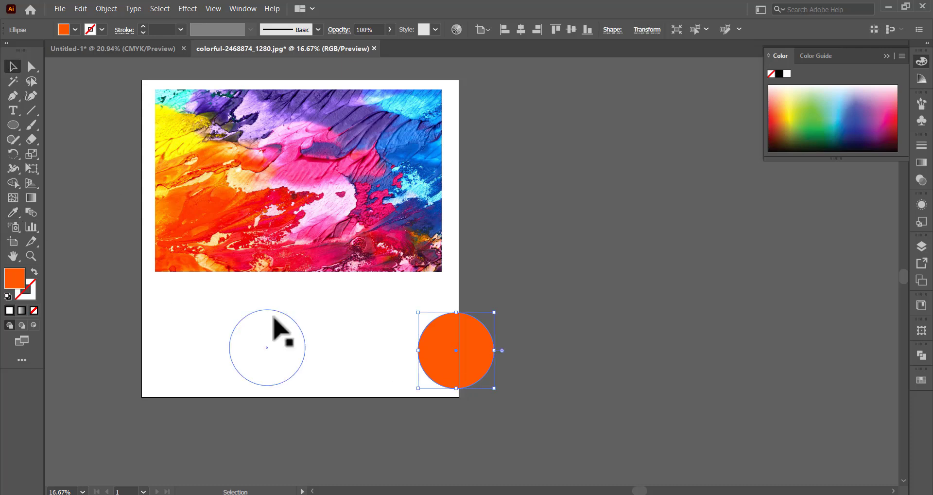
pyautogui.click(248, 323)
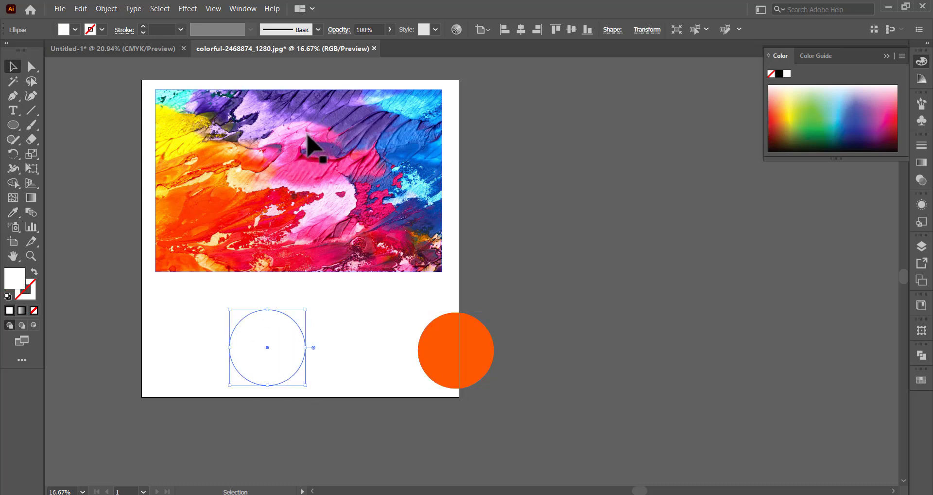
pyautogui.click(14, 213)
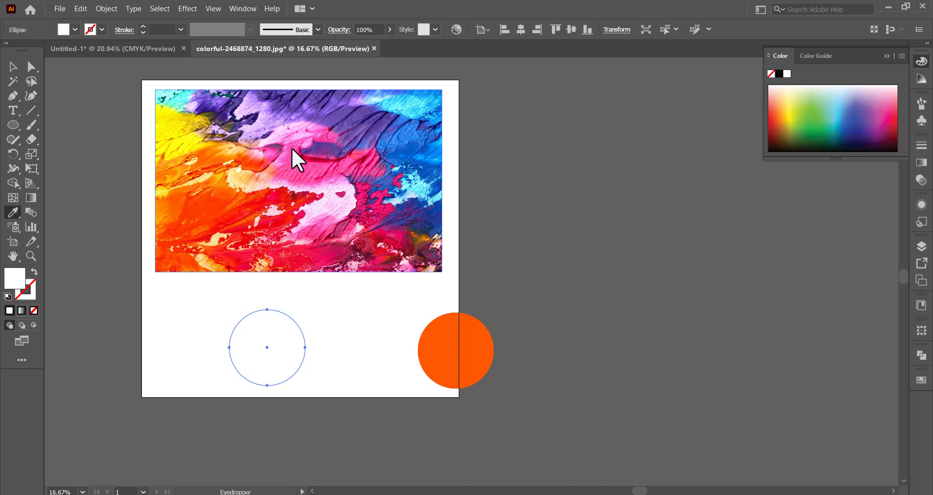
pyautogui.click(292, 148)
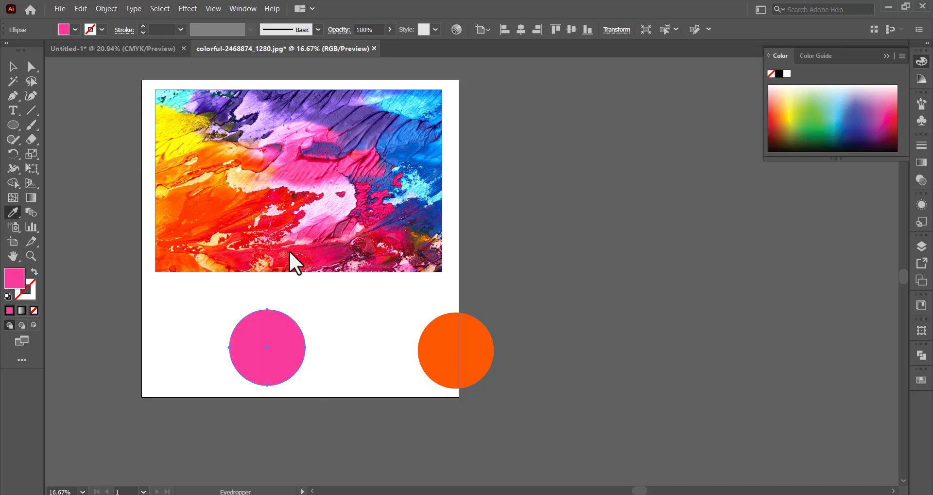
# Step: Fill the leftmost circle with yellow sampled from the image's yellow paint area using the Eyedropper
pyautogui.click(10, 71)
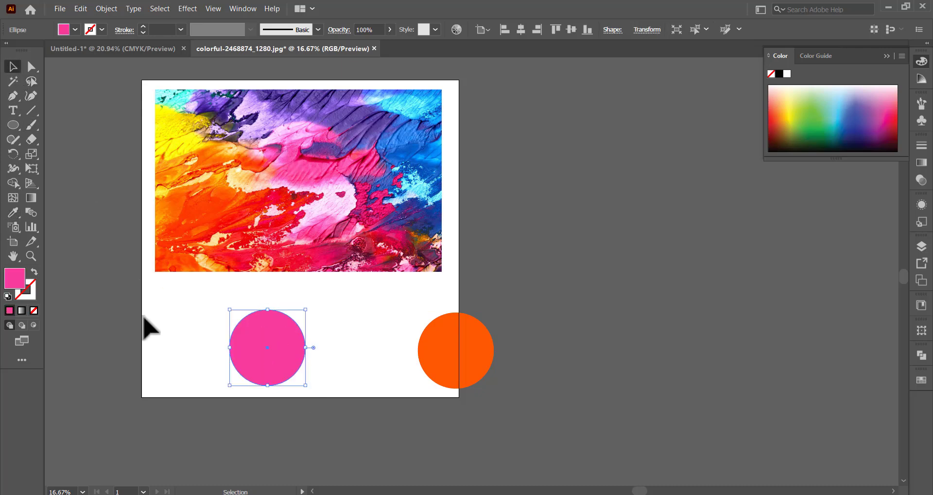
pyautogui.click(202, 366)
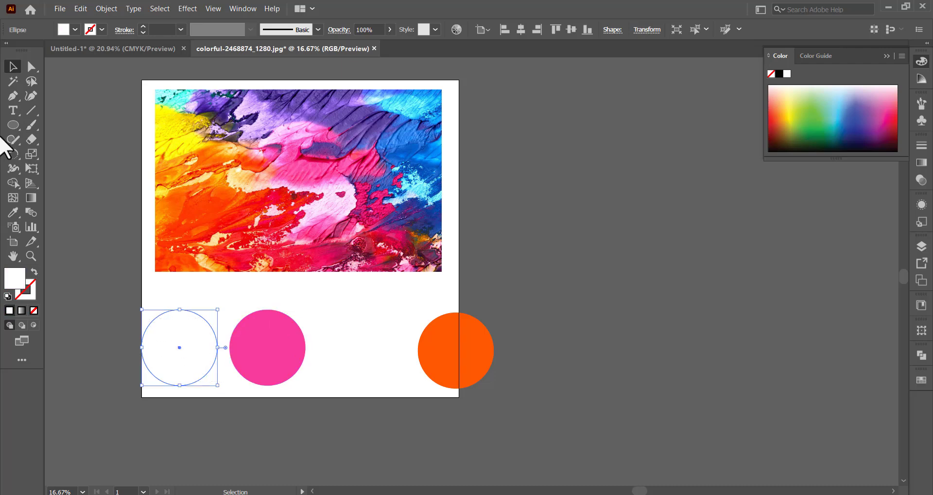
pyautogui.click(15, 212)
pyautogui.click(168, 133)
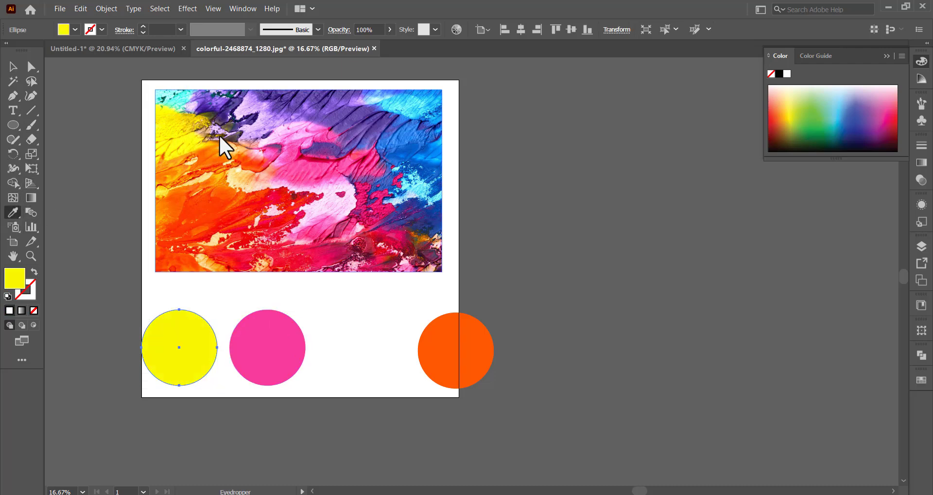
# Step: Sample a series of blue, purple and other paint areas of the image onto the third circle, ending with a lighter orange
pyautogui.click(11, 66)
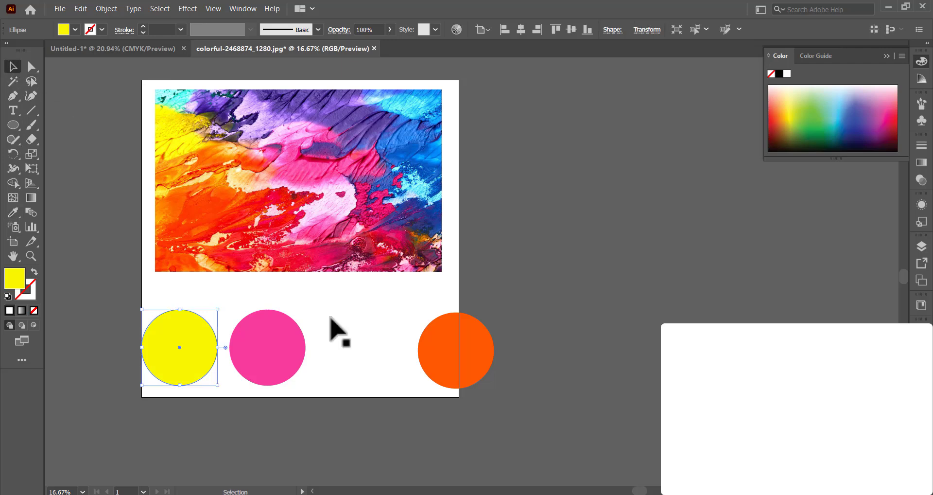
pyautogui.moveTo(337, 285); pyautogui.dragTo(393, 385)
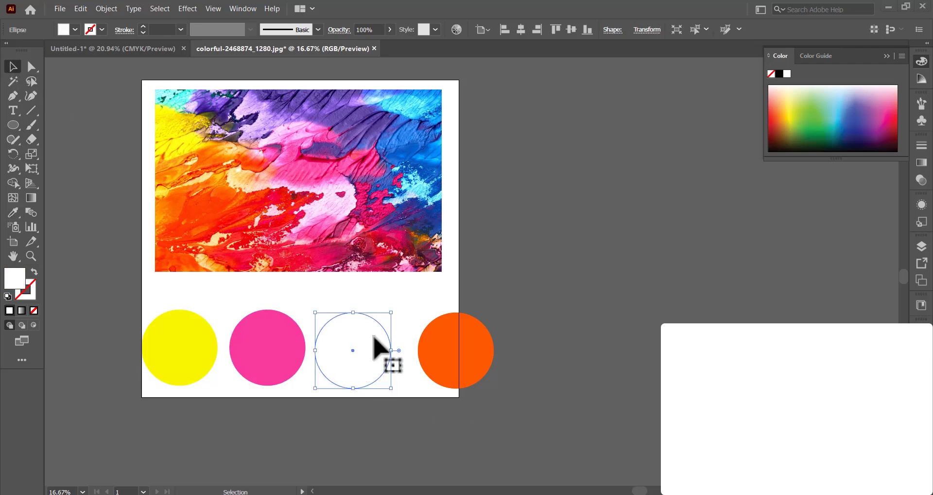
pyautogui.click(13, 212)
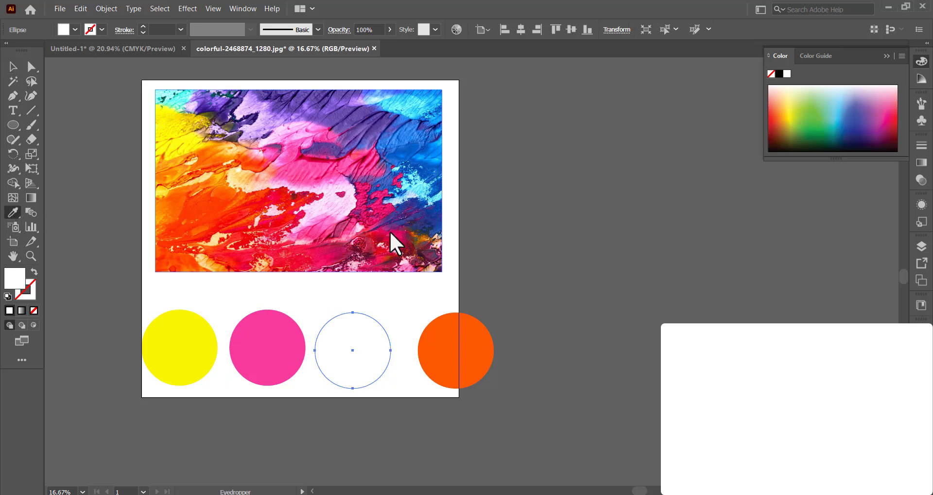
pyautogui.click(417, 209)
pyautogui.click(429, 177)
pyautogui.click(412, 153)
pyautogui.click(374, 98)
pyautogui.click(346, 97)
pyautogui.click(316, 97)
pyautogui.click(271, 95)
pyautogui.click(228, 102)
pyautogui.click(214, 113)
pyautogui.click(188, 198)
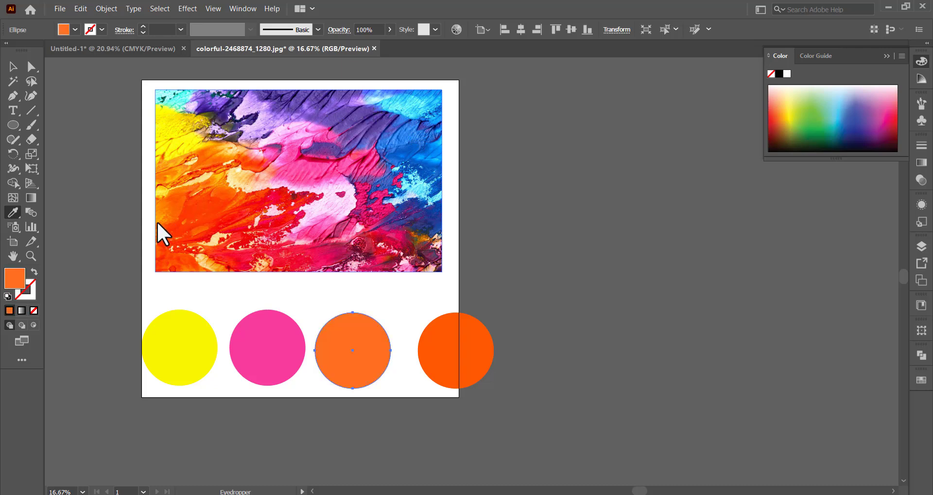
# Step: Resample the third circle's fill from the image's orange, yellow, pink and red paint areas with the Eyedropper
pyautogui.click(169, 192)
pyautogui.click(171, 141)
pyautogui.click(228, 148)
pyautogui.click(315, 155)
pyautogui.click(384, 216)
pyautogui.click(369, 203)
pyautogui.click(317, 223)
pyautogui.click(262, 216)
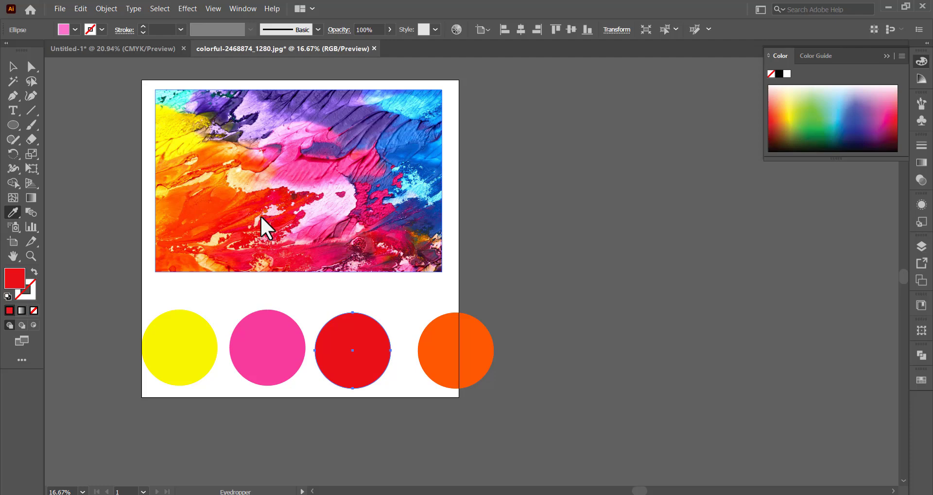
pyautogui.click(233, 216)
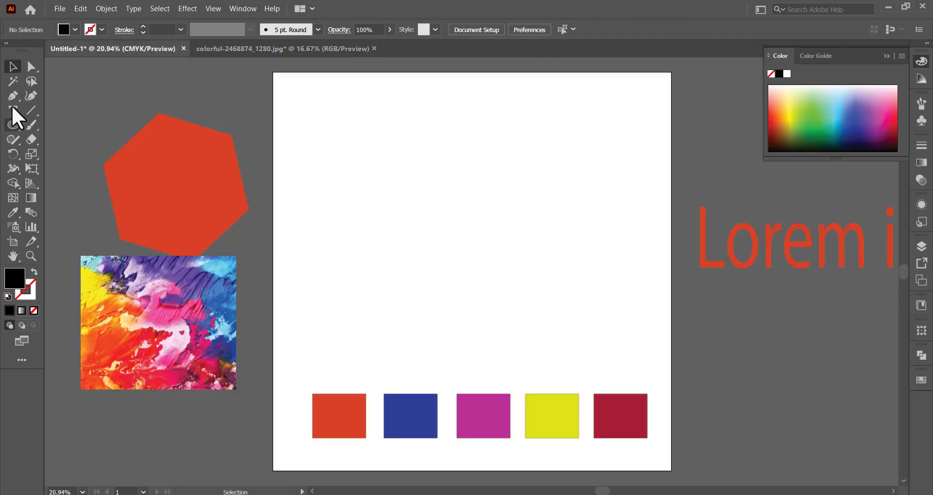
# Step: Draw a black circle in the artboard's upper-left area, duplicate it directly below, and shift both circles toward the left edge
pyautogui.moveTo(10, 127); pyautogui.dragTo(51, 156)
pyautogui.moveTo(299, 99); pyautogui.dragTo(391, 189)
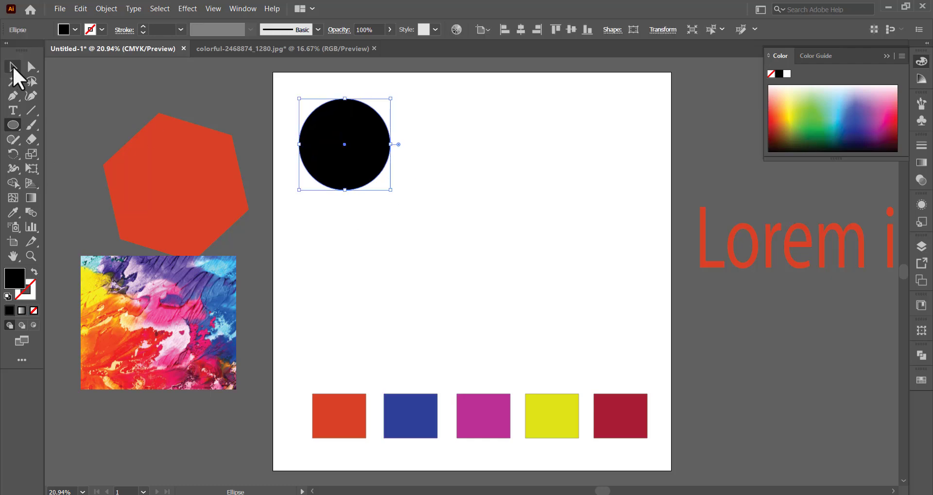
pyautogui.click(13, 67)
pyautogui.moveTo(340, 150); pyautogui.dragTo(318, 223)
pyautogui.hotkey('ctrl', 'z')
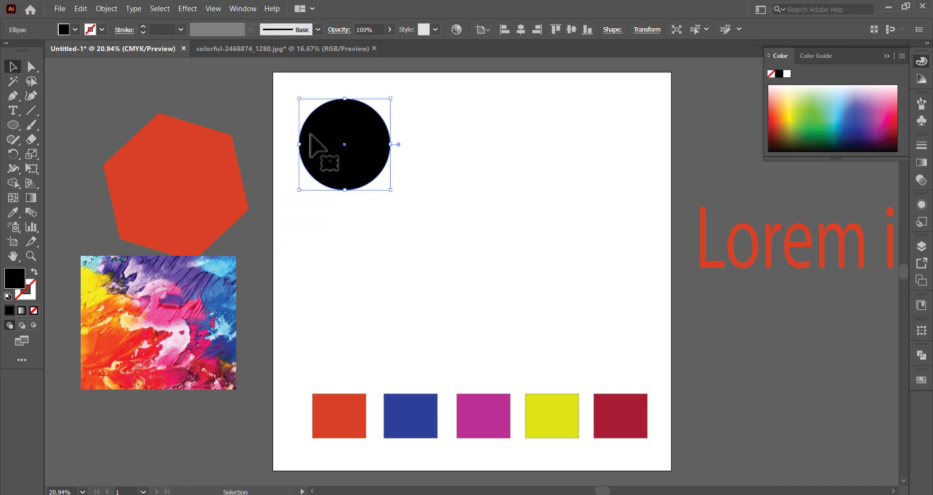
pyautogui.moveTo(340, 153); pyautogui.dragTo(330, 257)
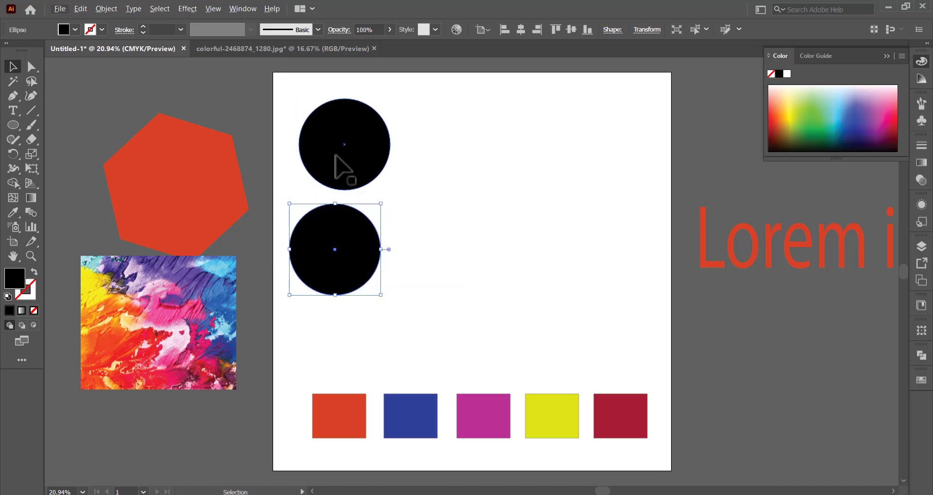
pyautogui.moveTo(338, 157); pyautogui.dragTo(319, 163)
pyautogui.moveTo(344, 236); pyautogui.dragTo(324, 223)
# Step: Fill the upper circle with the yellow-to-orange gradient swatch
pyautogui.click(312, 136)
pyautogui.click(73, 30)
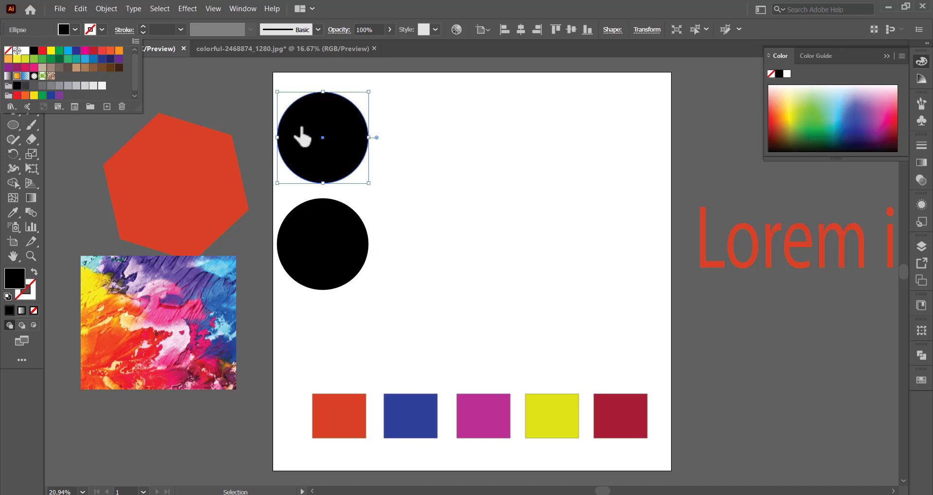
pyautogui.moveTo(327, 140); pyautogui.dragTo(327, 140)
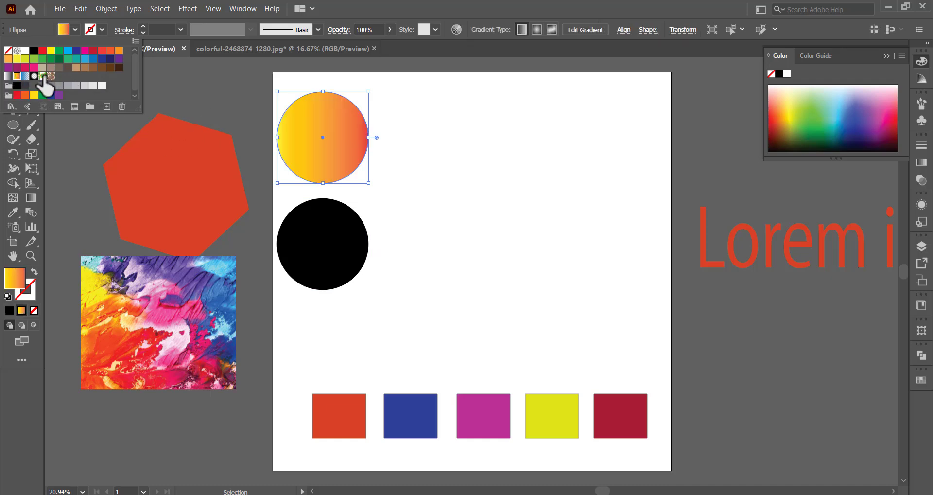
pyautogui.click(333, 232)
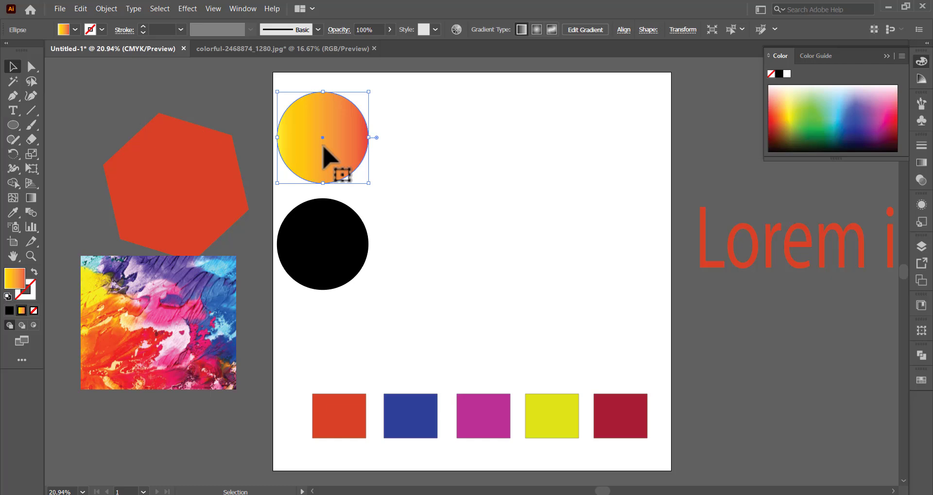
# Step: Fill the lower circle with the white-to-black gradient swatch
pyautogui.click(340, 264)
pyautogui.click(76, 30)
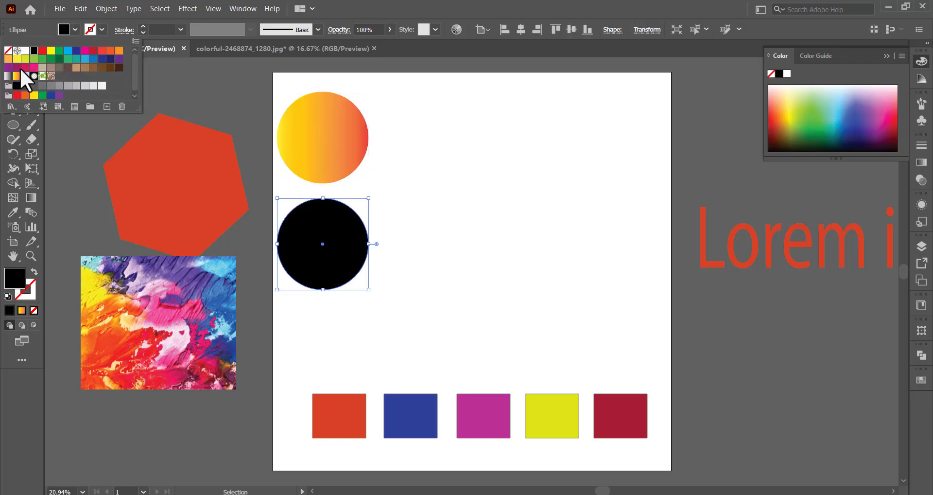
pyautogui.click(8, 77)
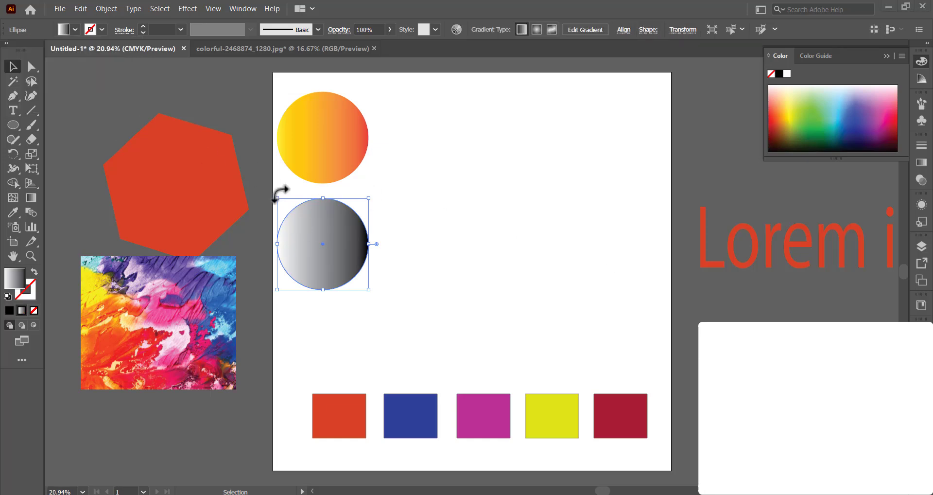
# Step: Draw a five-pointed star about 631 by 646 px in the artboard's upper-right area and move it slightly down
pyautogui.rightClick(13, 125)
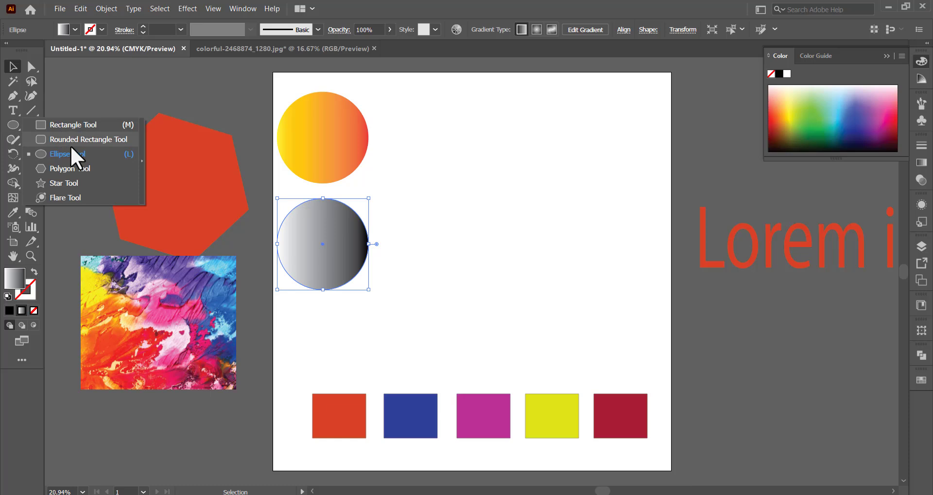
pyautogui.click(71, 182)
pyautogui.moveTo(535, 135); pyautogui.dragTo(592, 182)
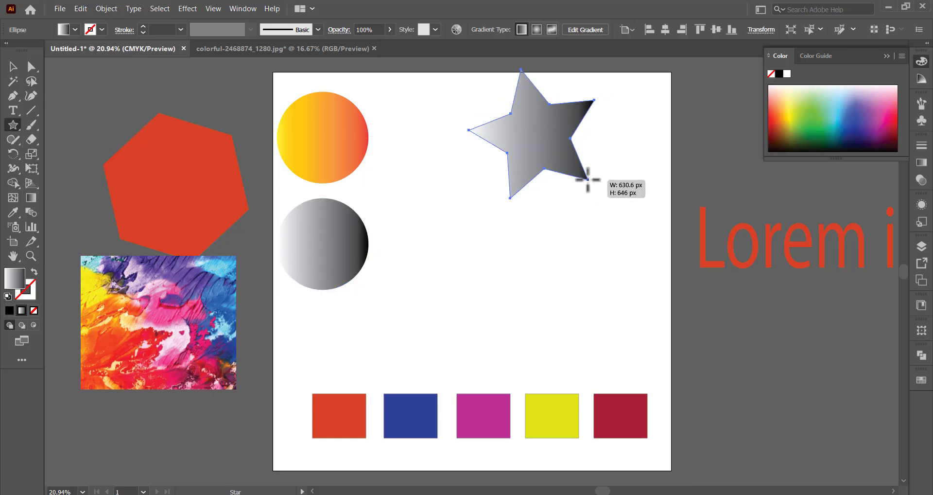
pyautogui.click(13, 66)
pyautogui.moveTo(542, 129); pyautogui.dragTo(553, 165)
# Step: Set the star's fill to None
pyautogui.click(75, 30)
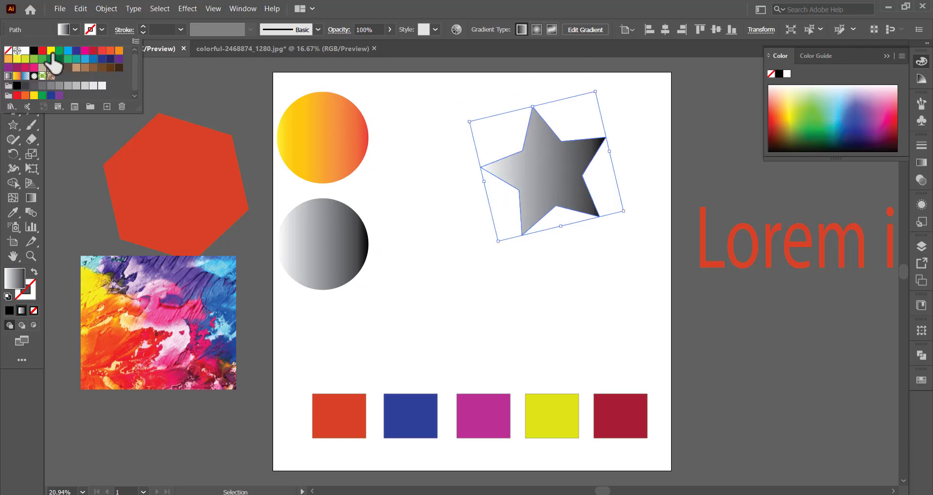
pyautogui.click(8, 50)
pyautogui.click(436, 182)
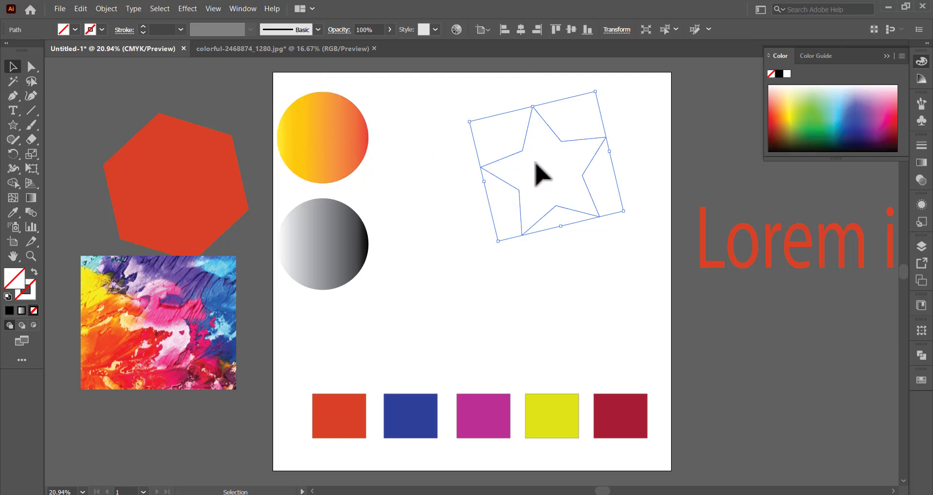
# Step: Copy the two circles' gradients alternately onto the star with the Eyedropper, ending with the yellow-to-orange gradient
pyautogui.click(10, 212)
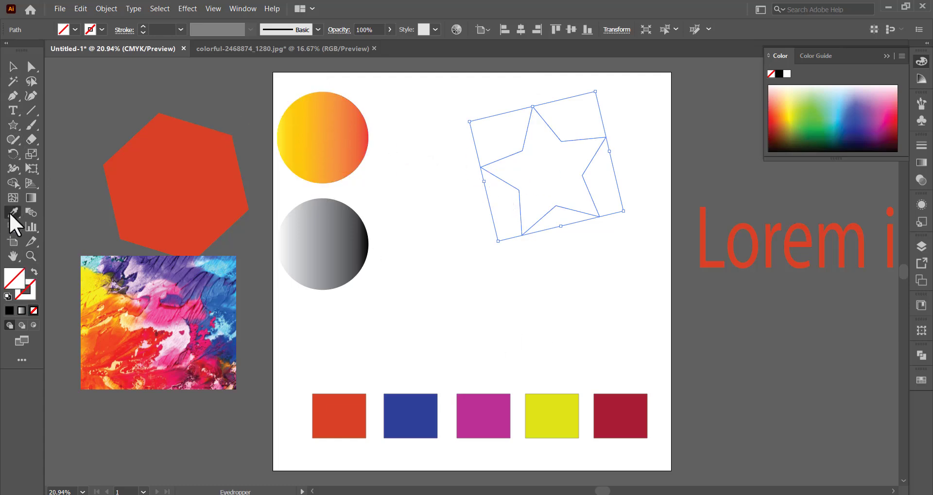
pyautogui.click(333, 137)
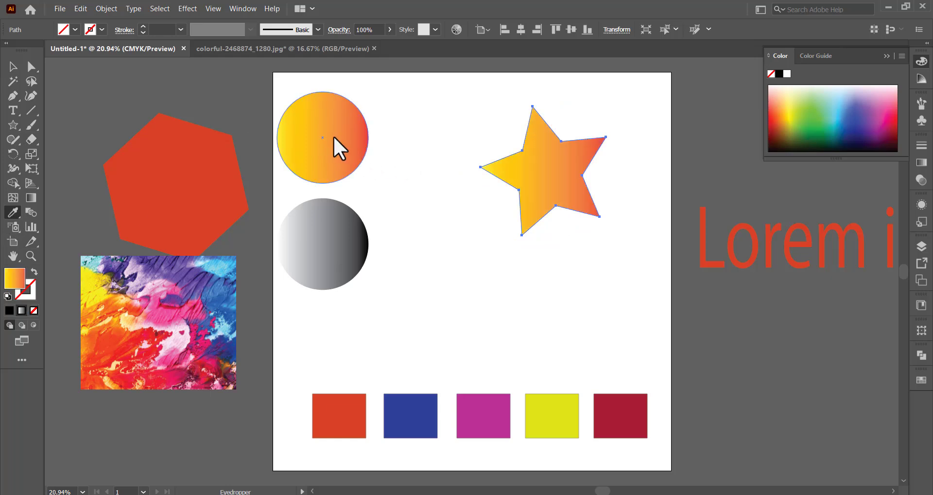
pyautogui.click(339, 233)
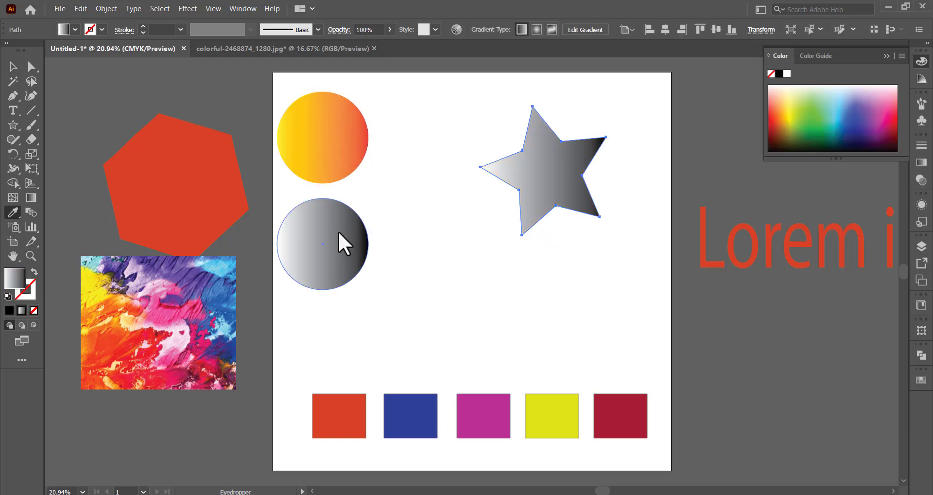
pyautogui.click(328, 124)
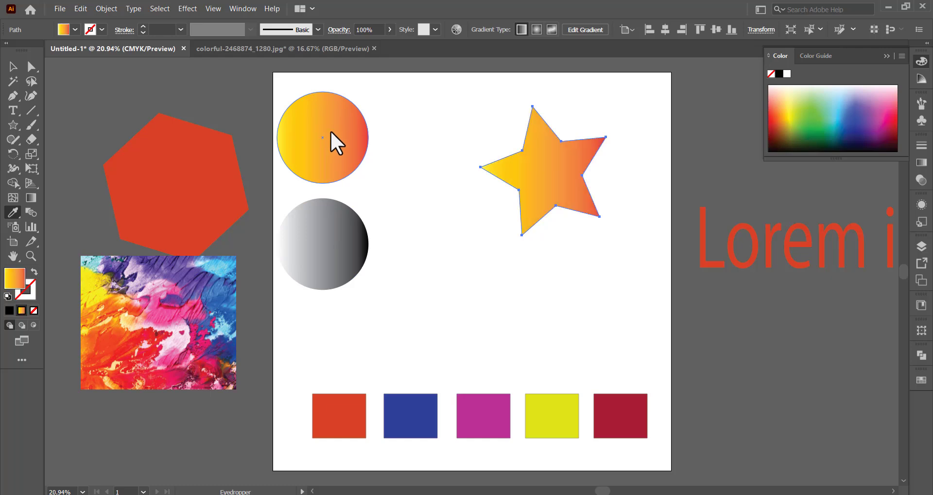
pyautogui.click(329, 250)
pyautogui.click(326, 126)
# Step: Sample single solid colours from the upper circle's gradient onto the star, going from orange to golden yellow
pyautogui.click(357, 144)
pyautogui.click(358, 126)
pyautogui.click(358, 125)
pyautogui.click(354, 116)
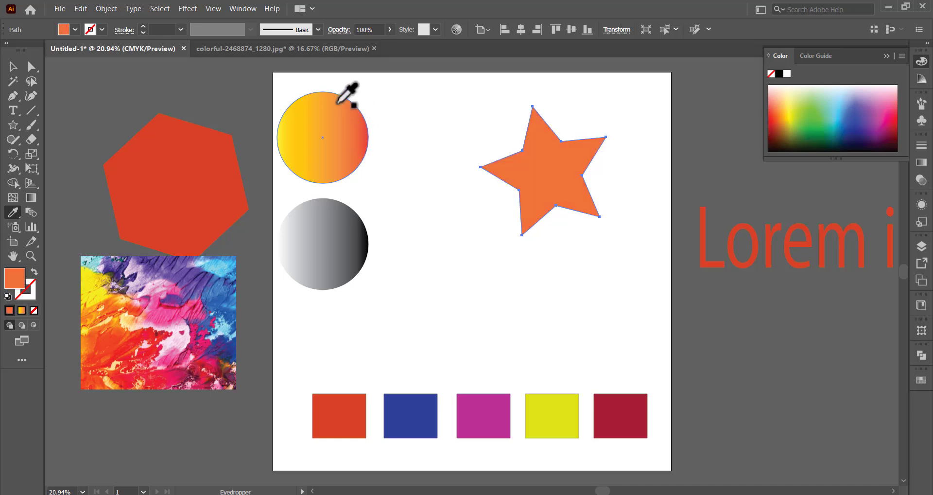
pyautogui.click(294, 121)
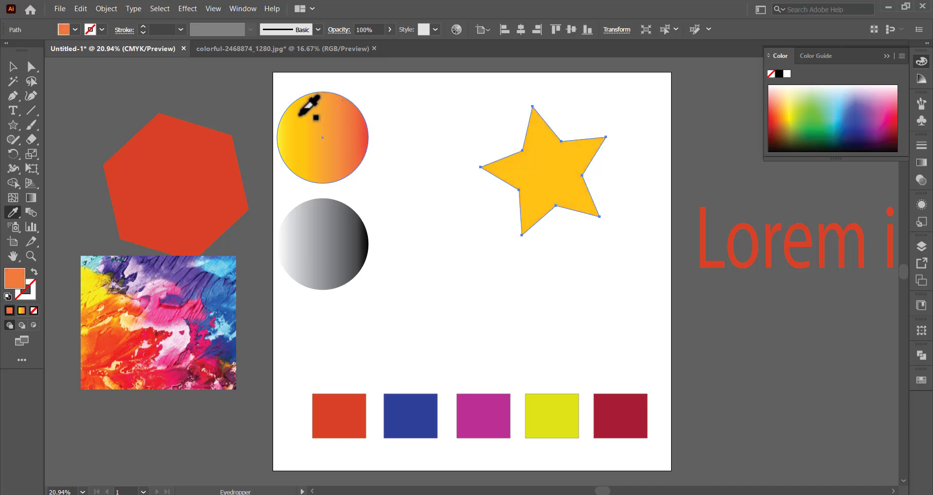
# Step: Sample several light and dark solid greys from the lower circle's gradient onto the star
pyautogui.click(292, 242)
pyautogui.click(306, 227)
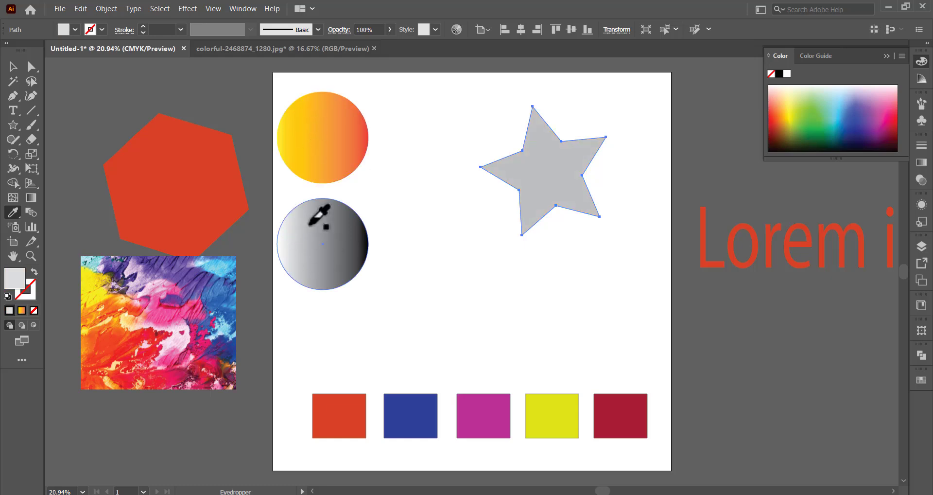
pyautogui.click(365, 240)
pyautogui.click(346, 269)
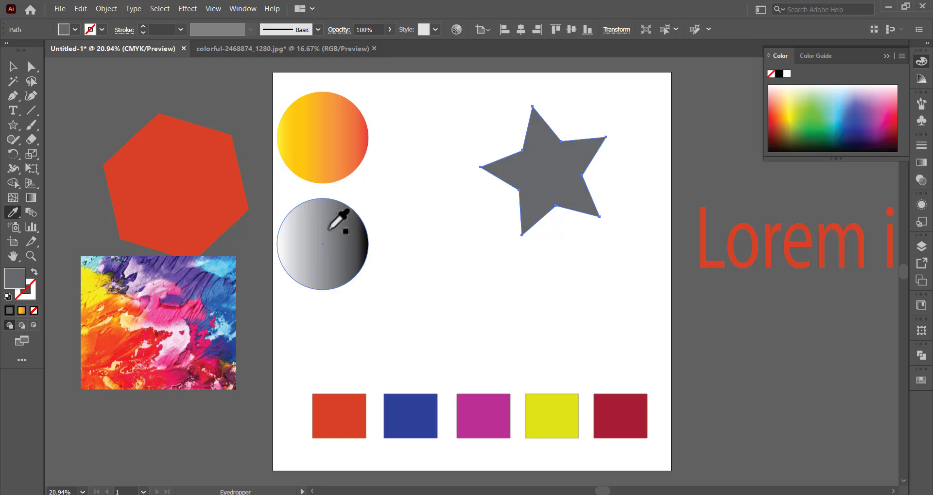
pyautogui.click(306, 250)
pyautogui.click(313, 219)
# Step: Fill the star with a solid golden yellow sampled from the upper circle's gradient
pyautogui.click(311, 130)
pyautogui.click(330, 127)
pyautogui.click(322, 111)
pyautogui.click(302, 128)
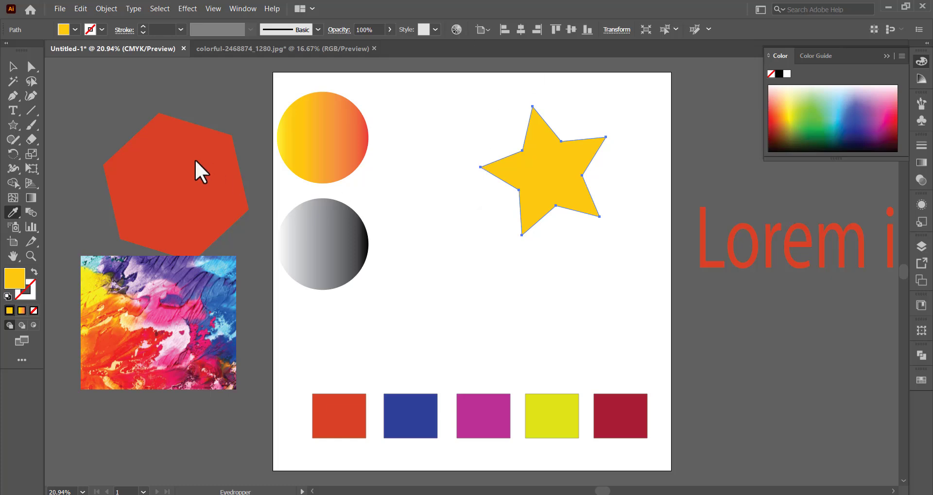
# Step: Move the red hexagon slightly up so it sits clear of the paint image
pyautogui.click(13, 67)
pyautogui.moveTo(150, 219); pyautogui.dragTo(146, 197)
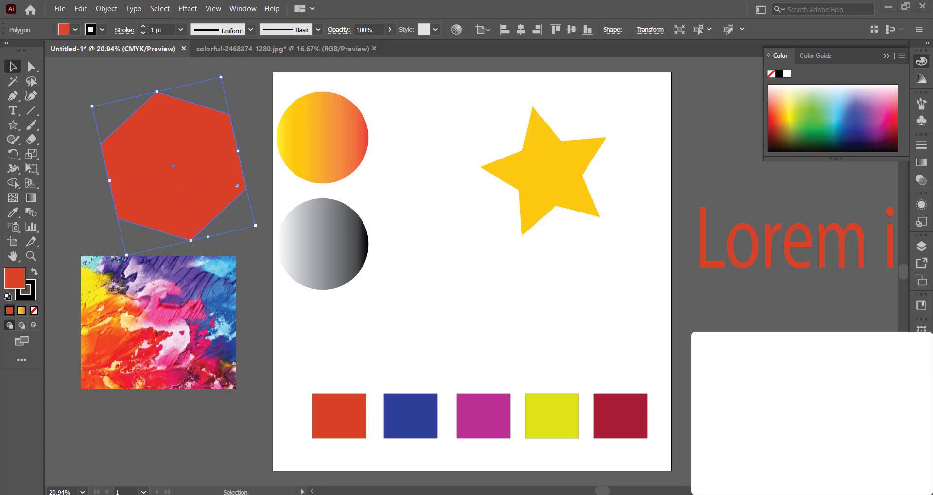